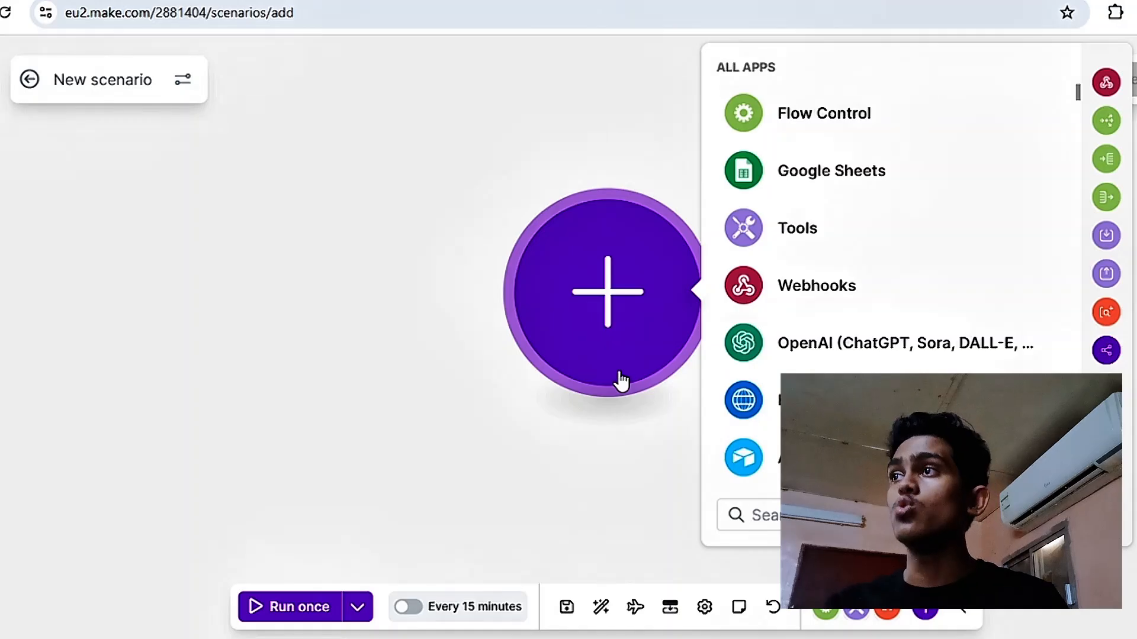
- Add a Google Sheets Watch New Rows trigger to the new scenario and check the header row in the spreadsheet
click(791, 181)
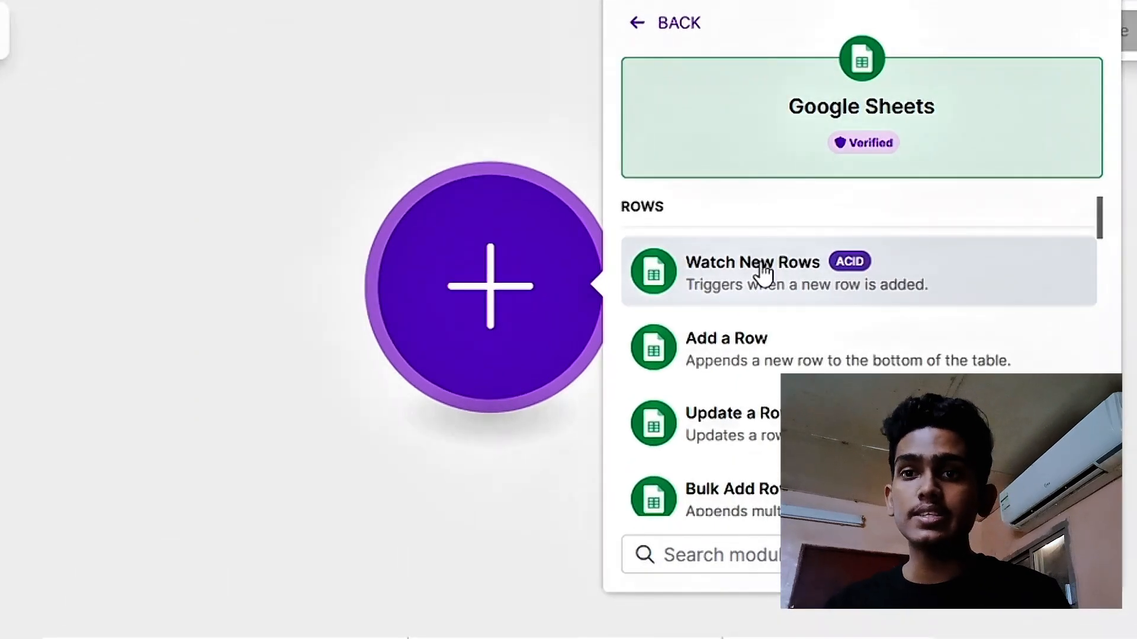
click(762, 273)
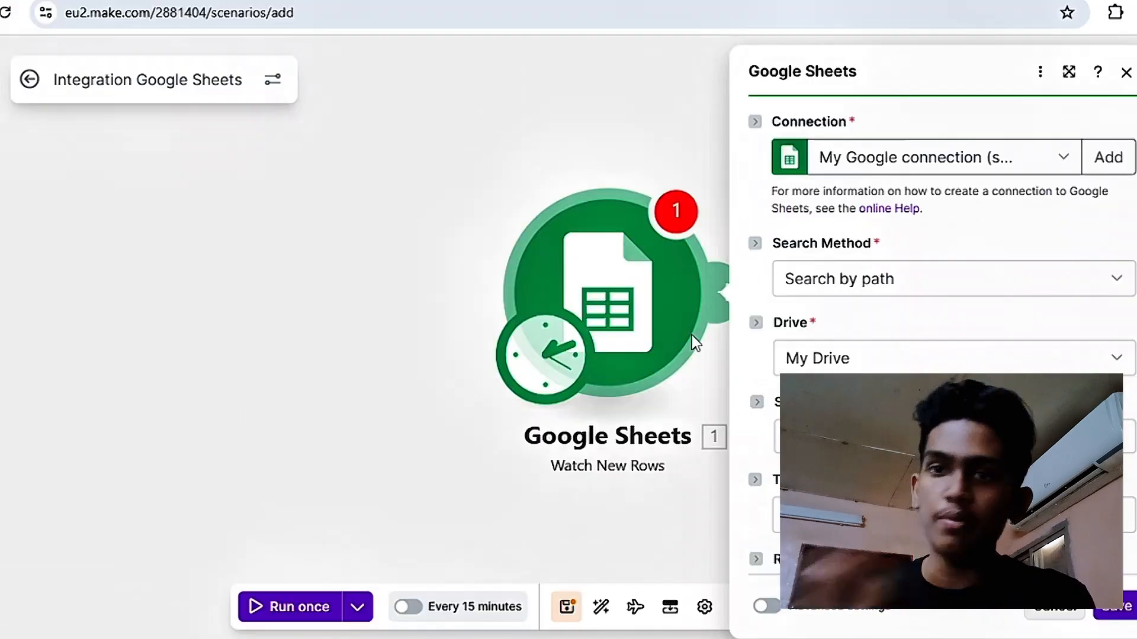
key(ctrl+Tab)
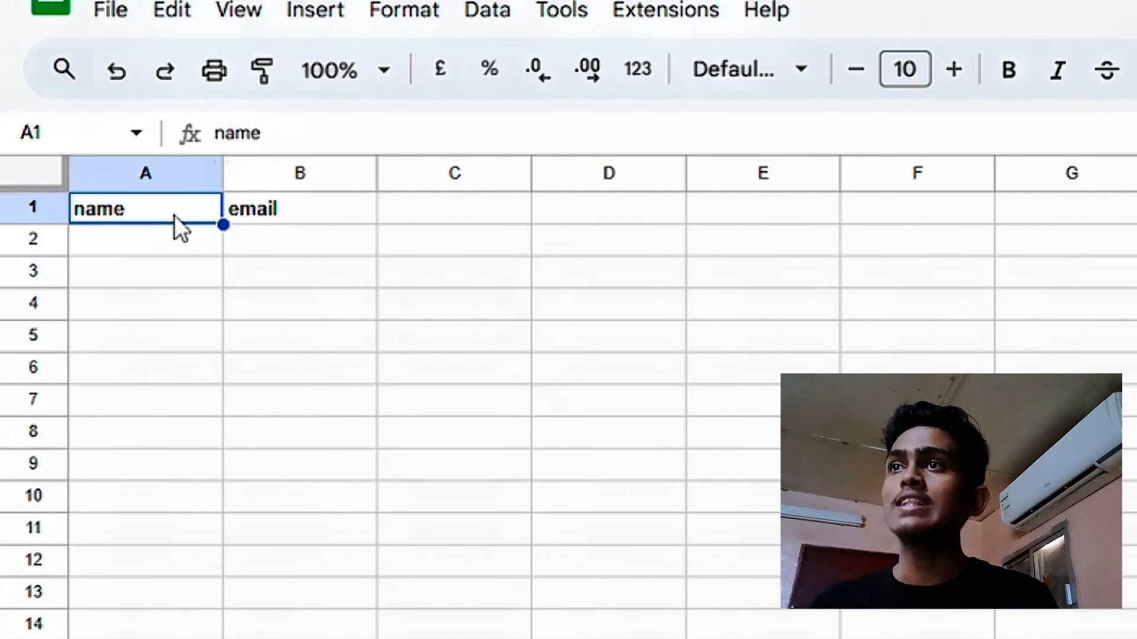
click(345, 204)
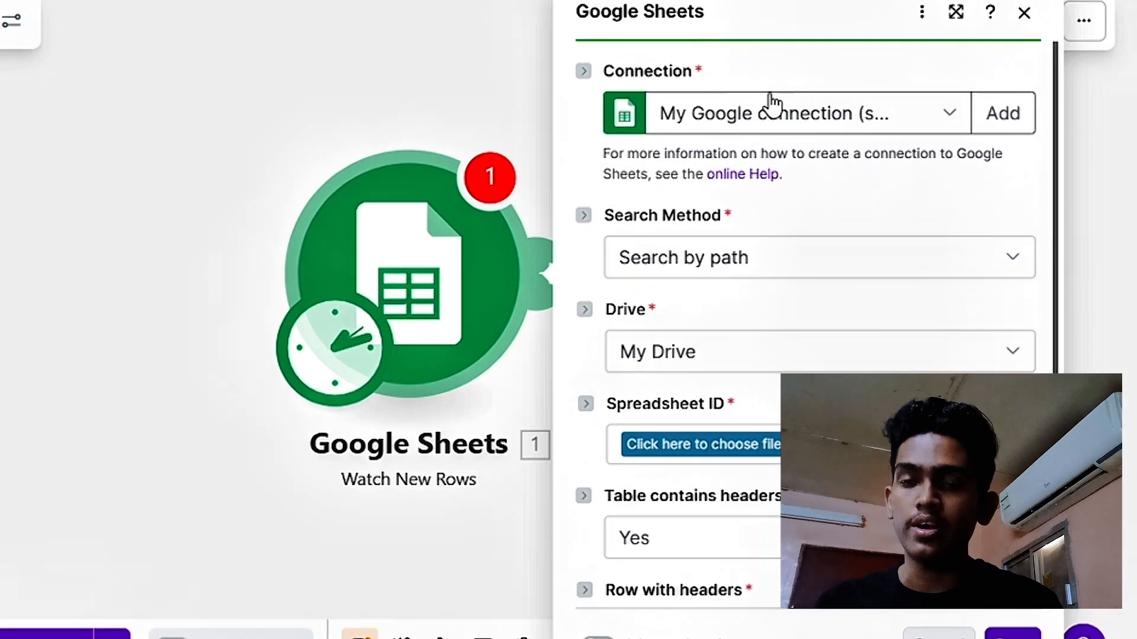
click(996, 98)
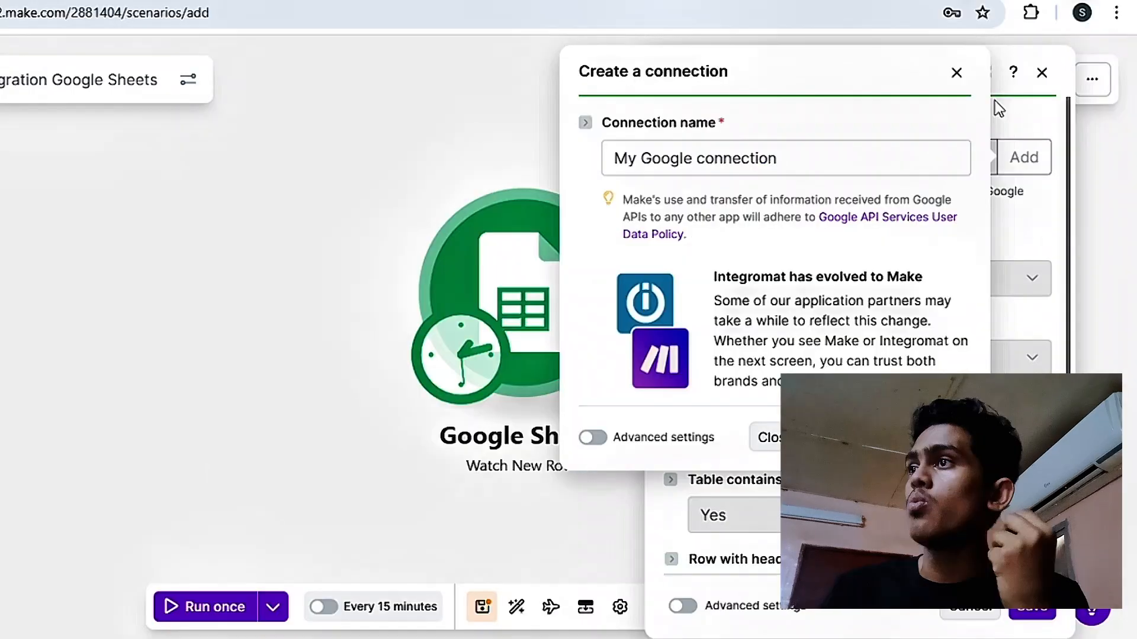
click(951, 75)
scroll(862, 339, down, 2)
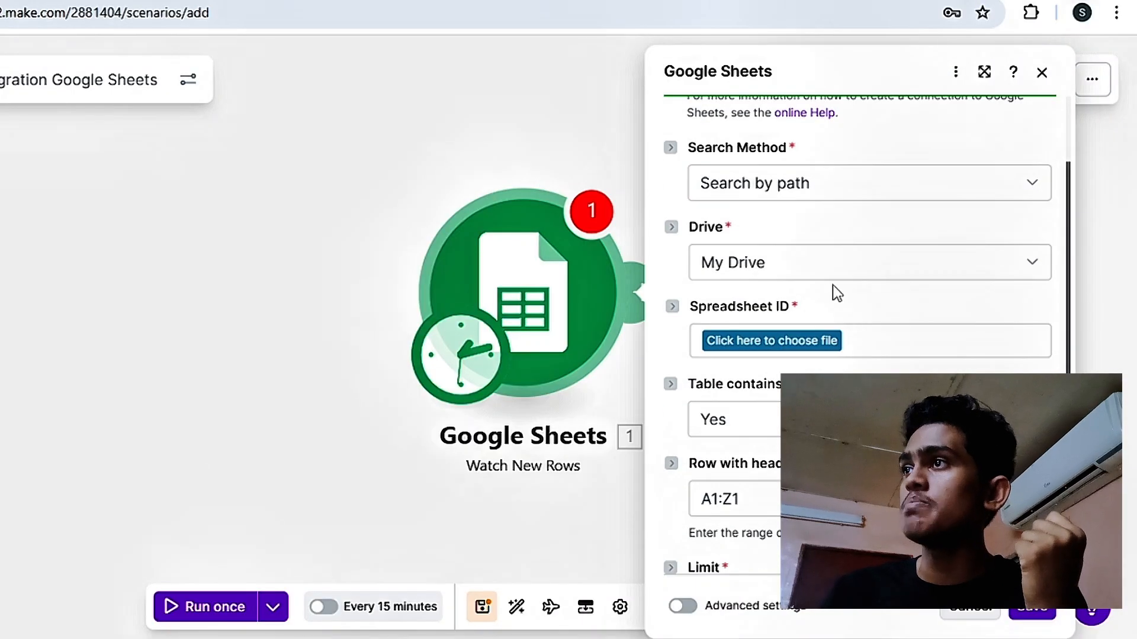
click(854, 184)
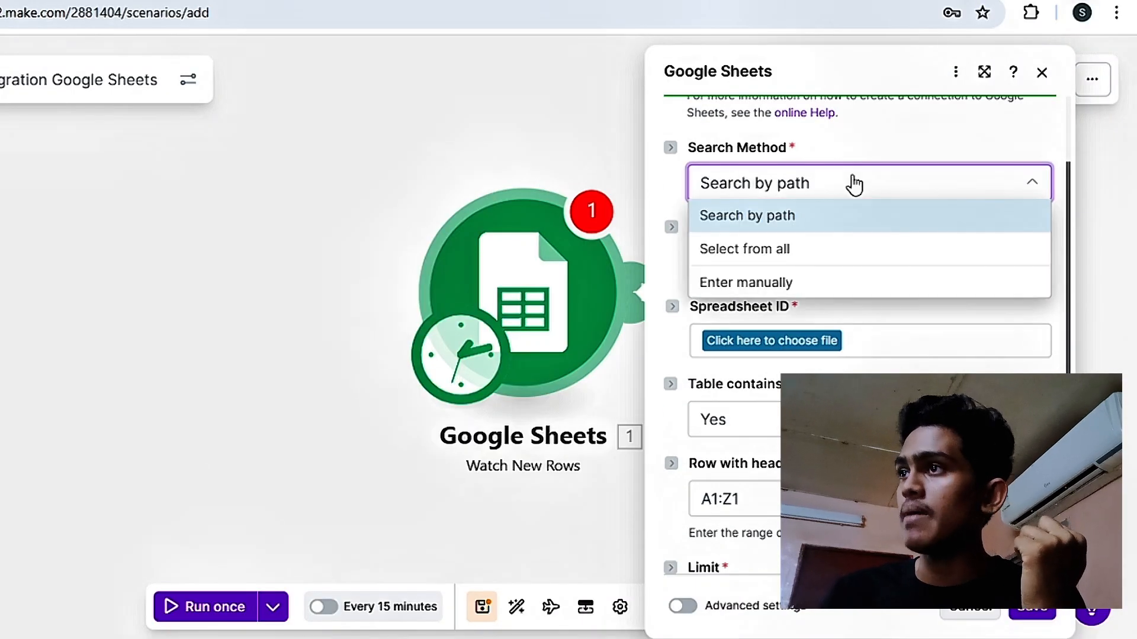
click(936, 172)
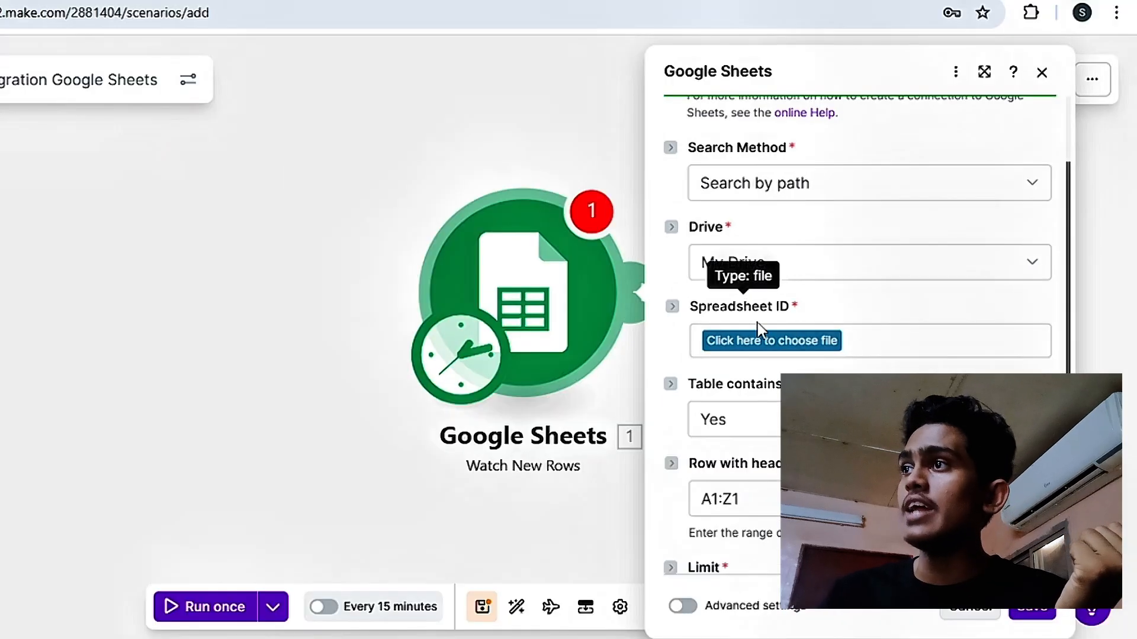
- Set the trigger's spreadsheet to auto_email and its sheet name to Sheet1
click(793, 343)
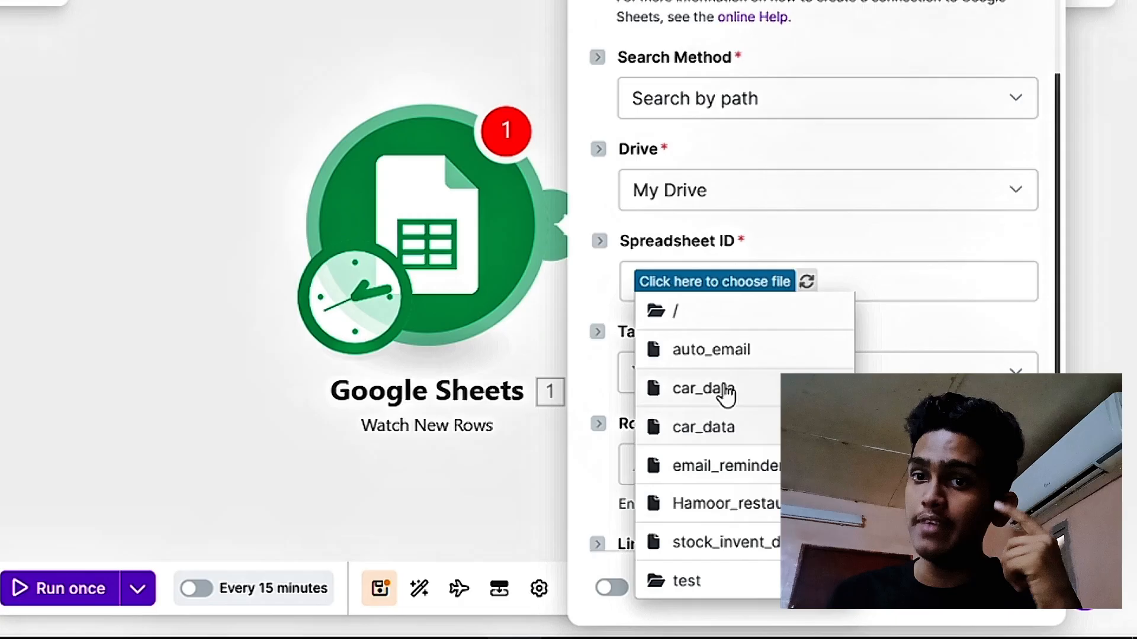
click(712, 356)
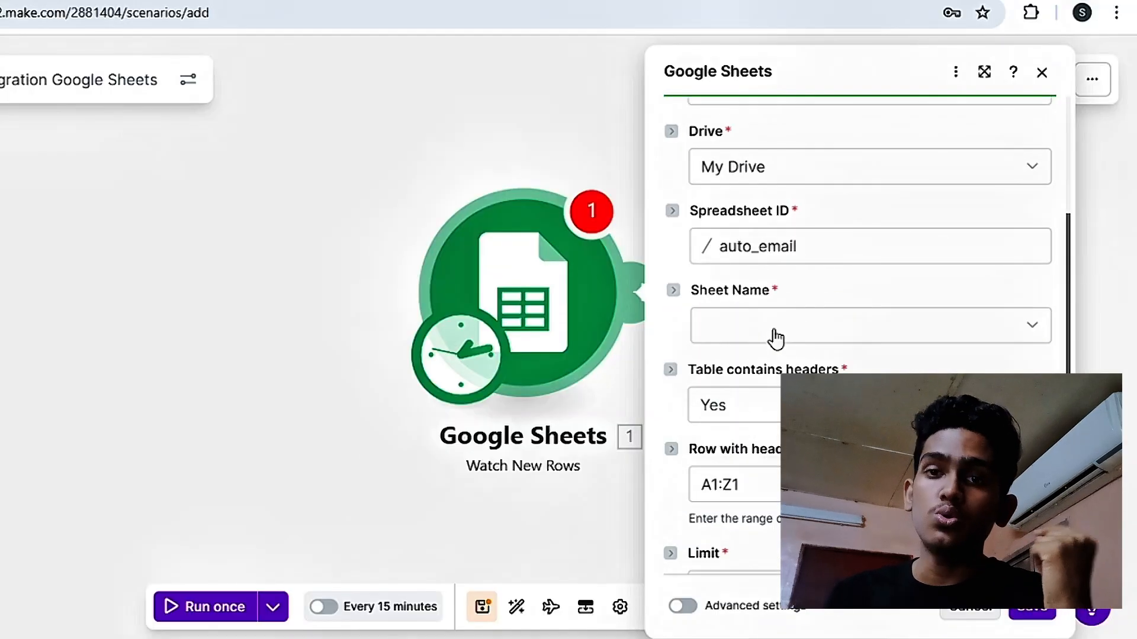
click(763, 334)
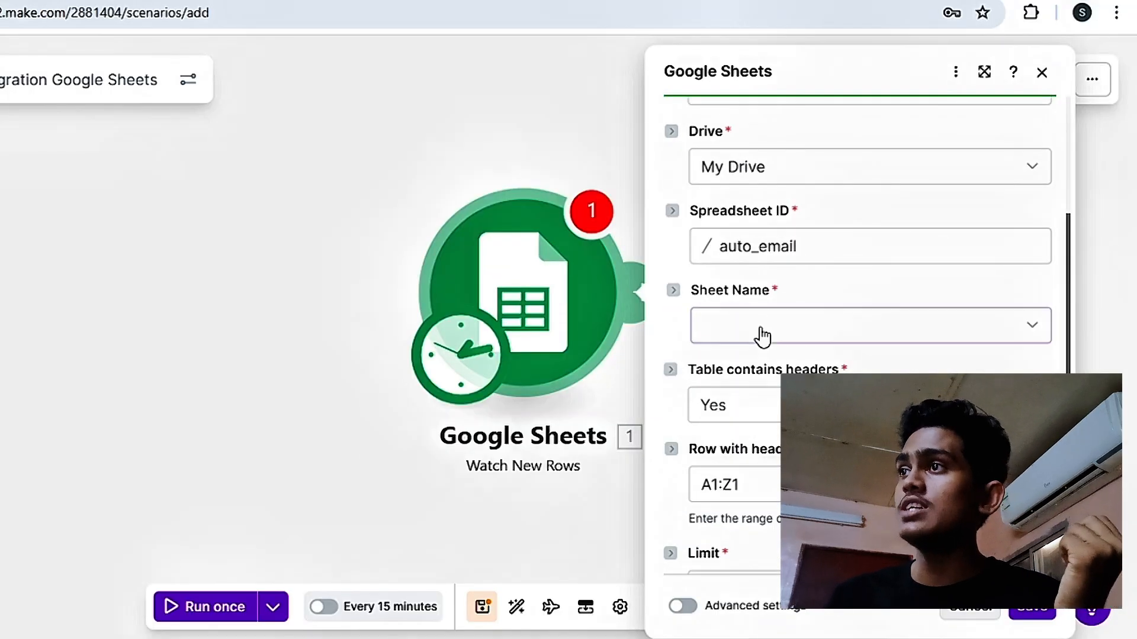
click(764, 359)
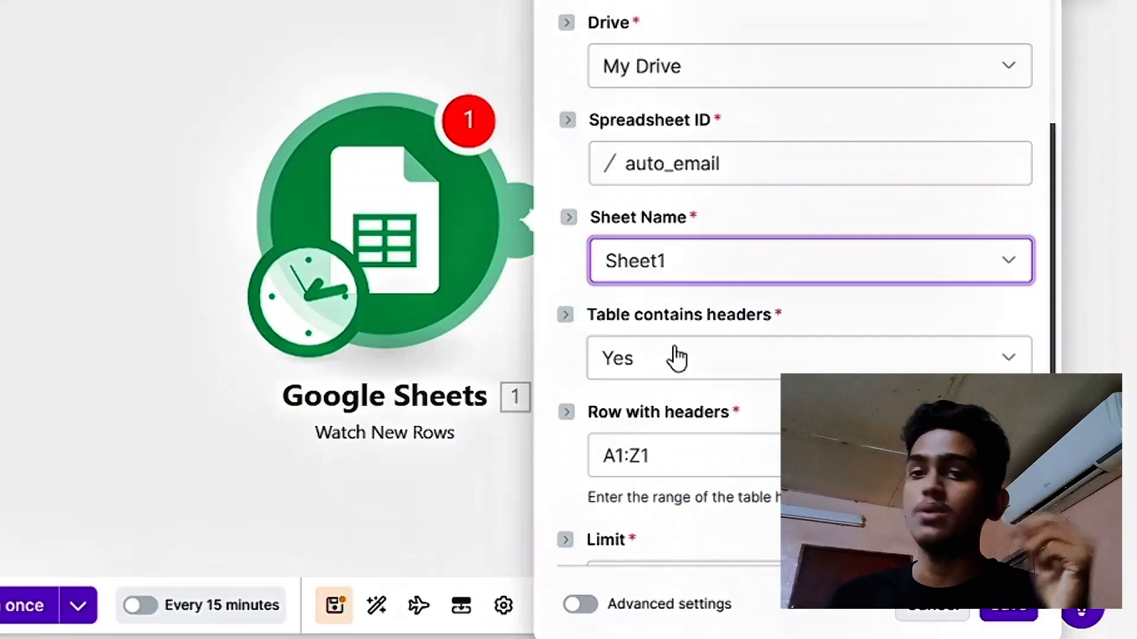
- Save the Google Sheets trigger settings and set its starting point to All
scroll(761, 405, down, 3)
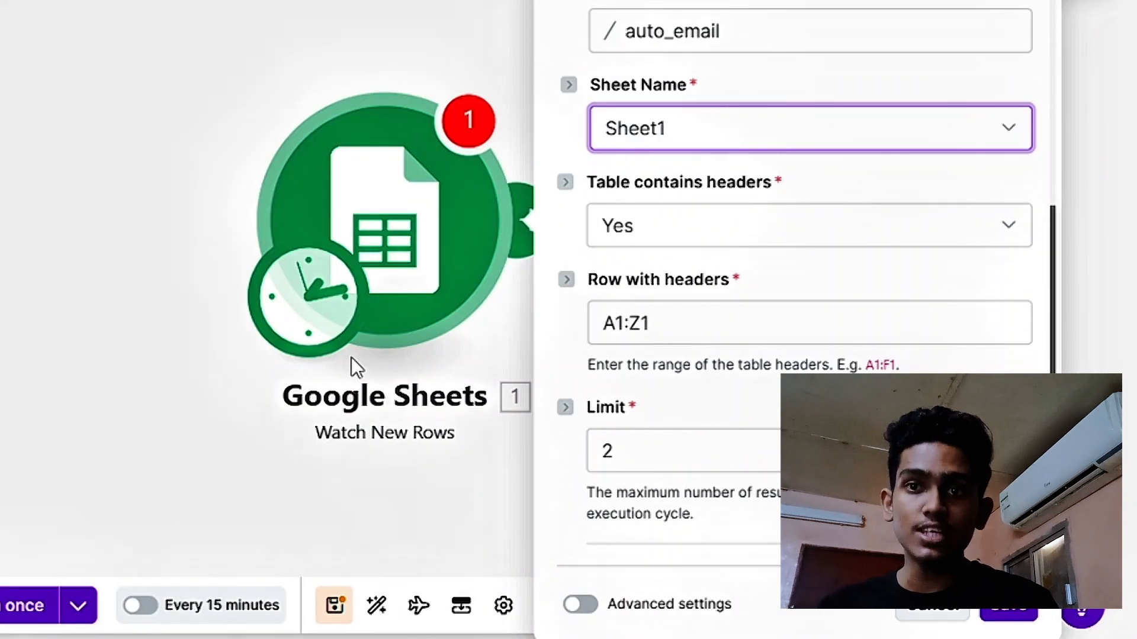
click(994, 616)
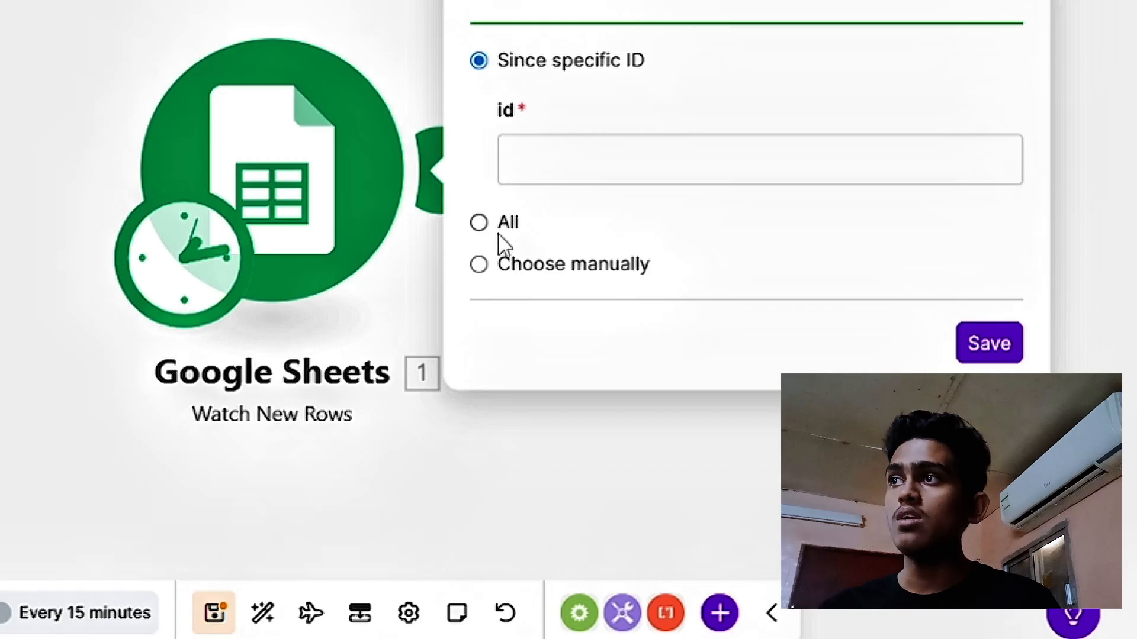
click(482, 225)
click(990, 343)
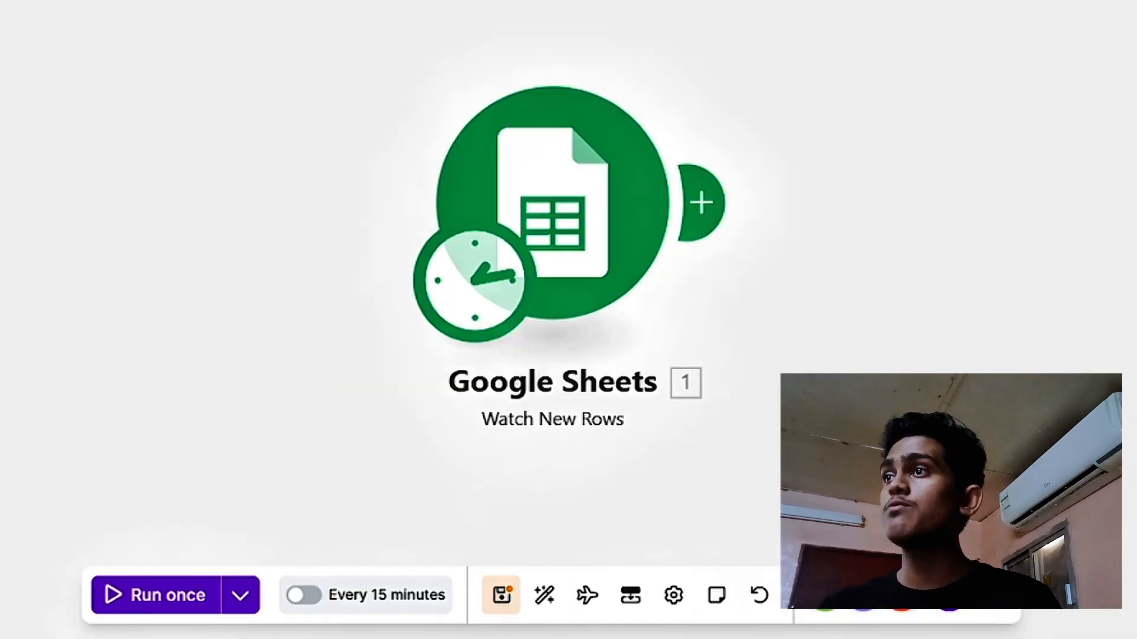
- Add a Google Gemini AI Generate a response module after the Google Sheets trigger
click(711, 205)
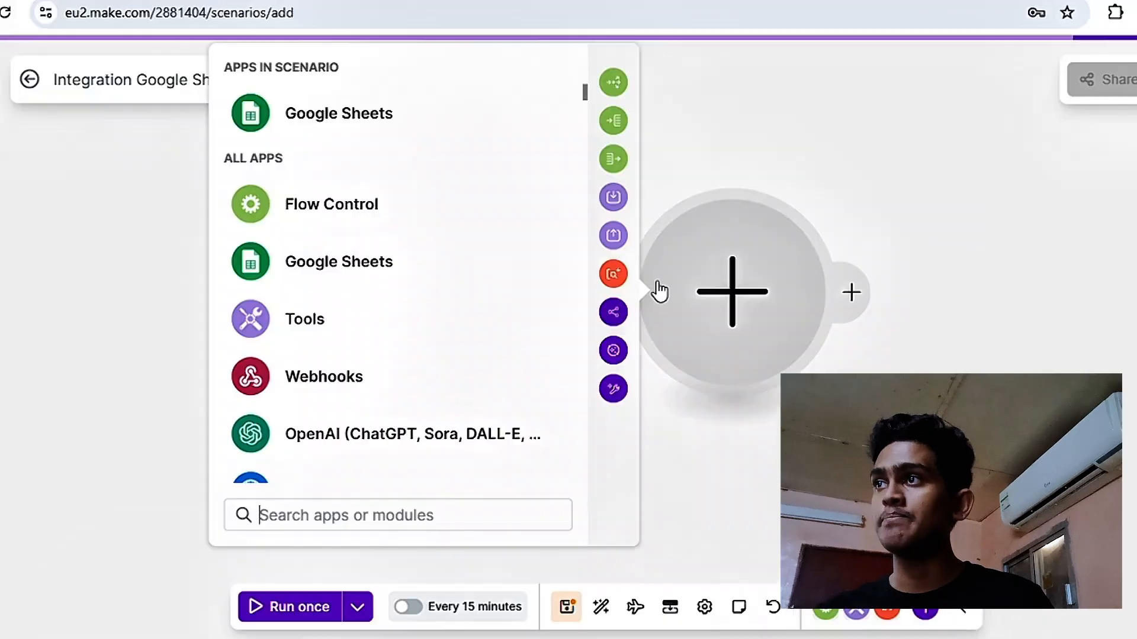
scroll(379, 414, down, 2)
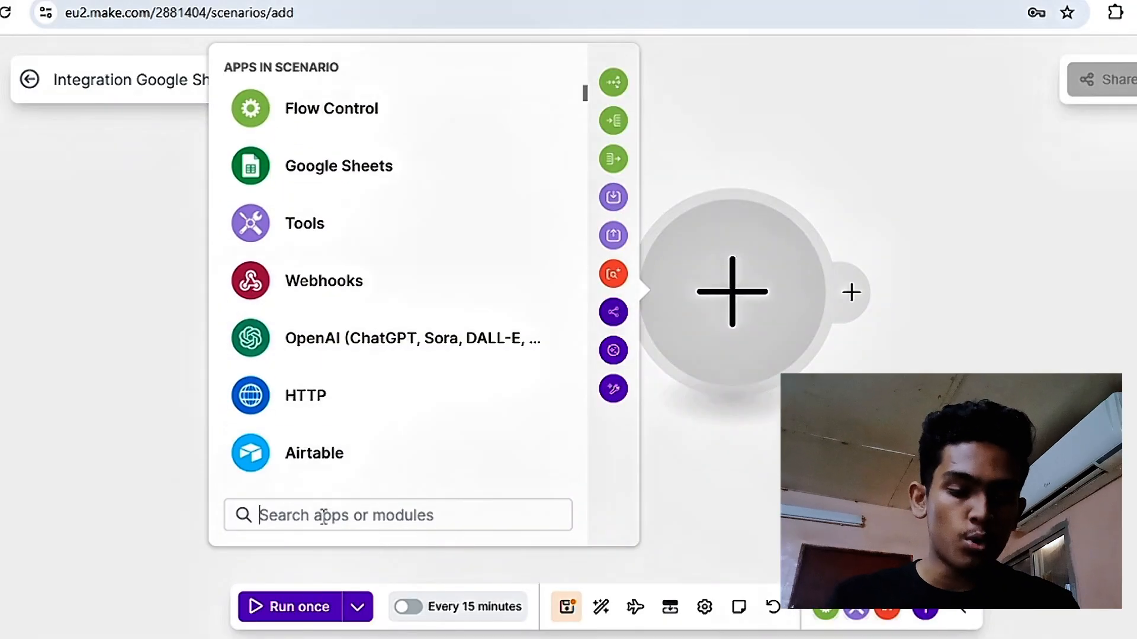
text(femin)
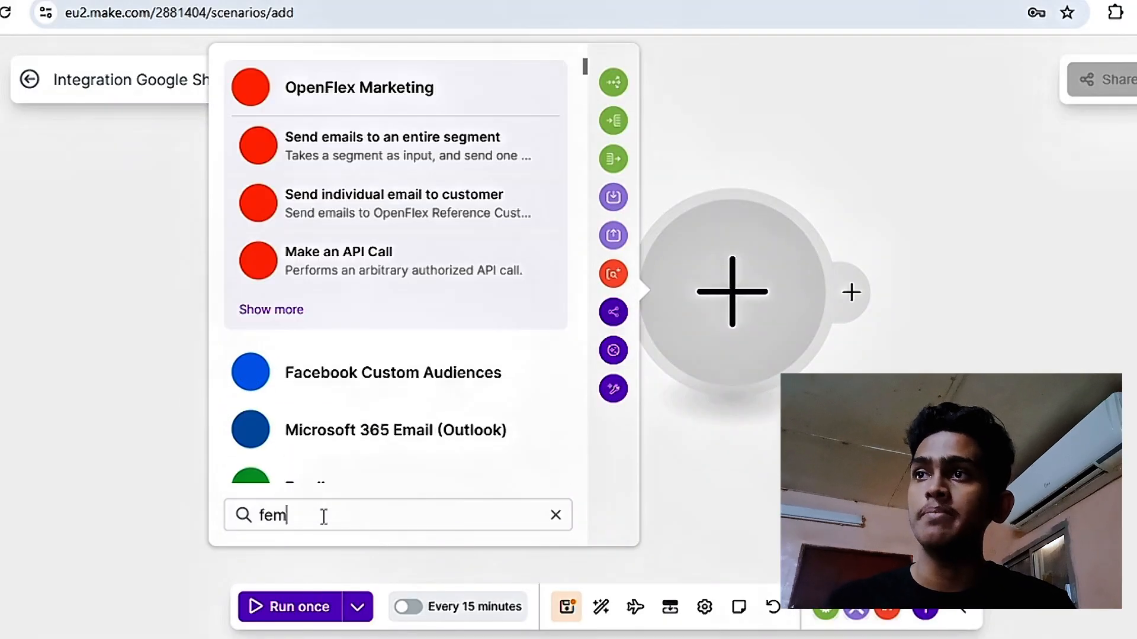
key(BackSpace)
key(BackSpace)
key(BackSpace)
key(BackSpace)
key(BackSpace)
text(gemini)
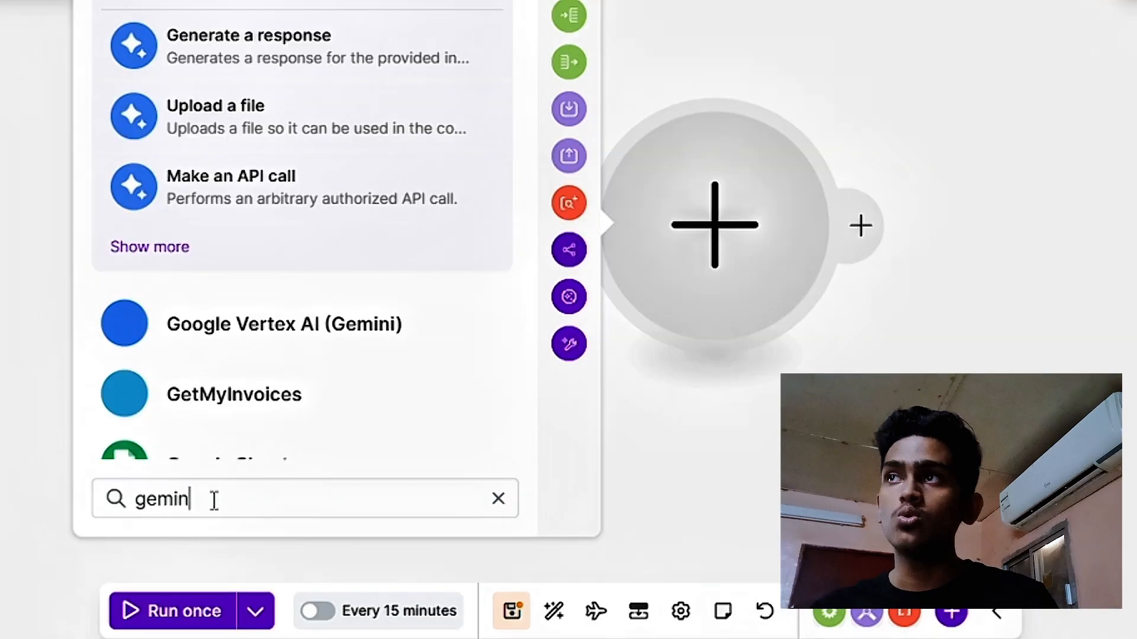
click(424, 118)
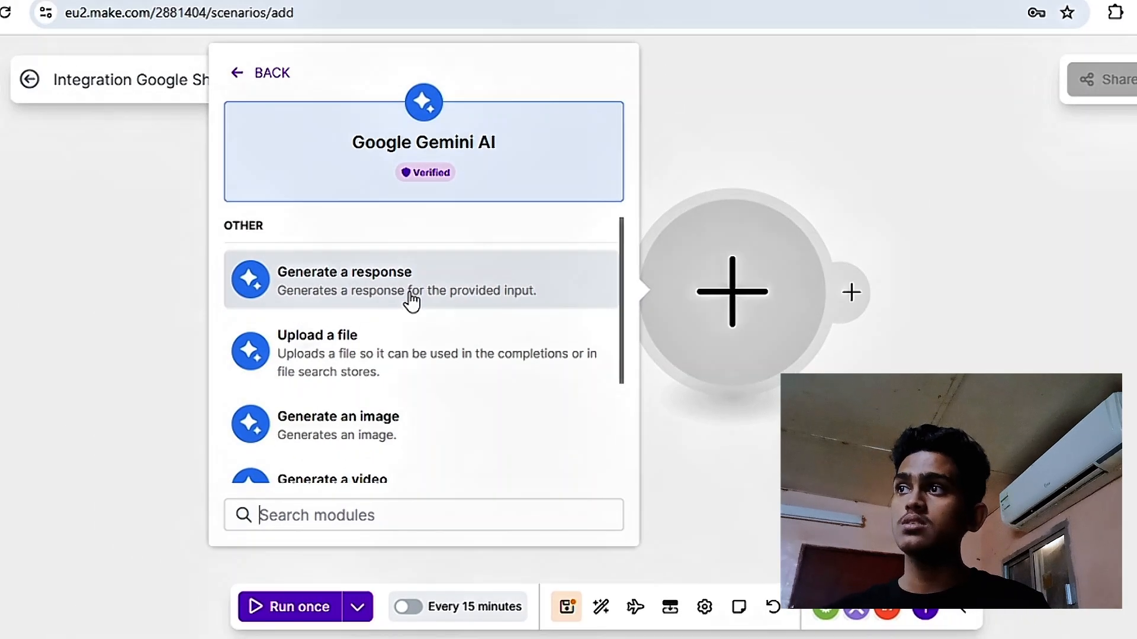
click(412, 302)
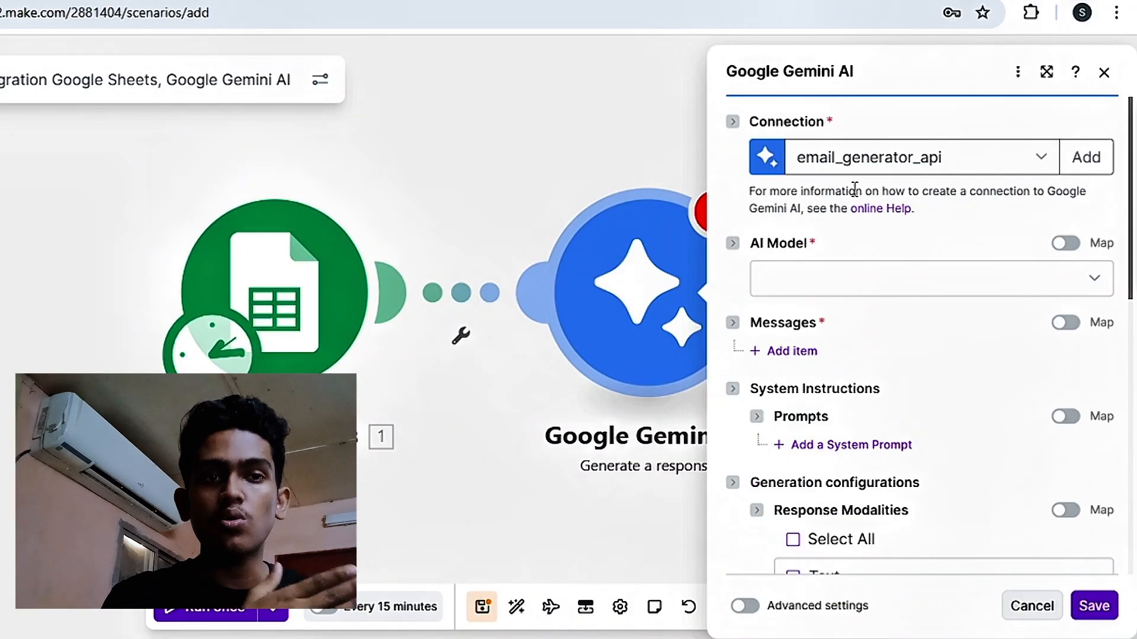
- Set the AI model to Gemini 2.5 Flash and add a message item with the User role
click(848, 293)
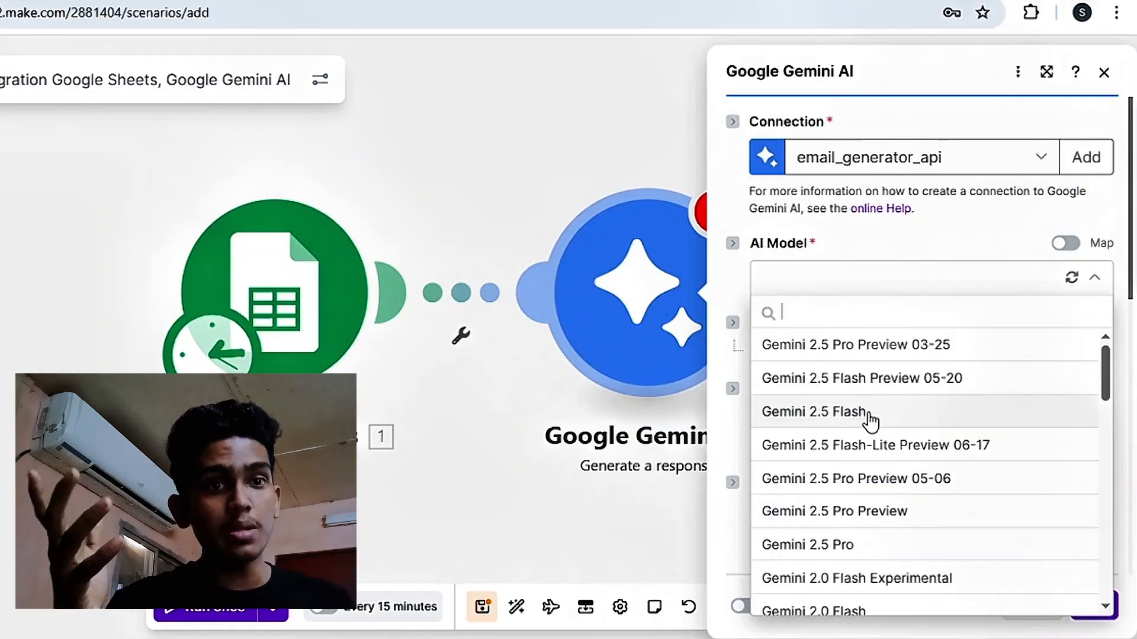
click(807, 371)
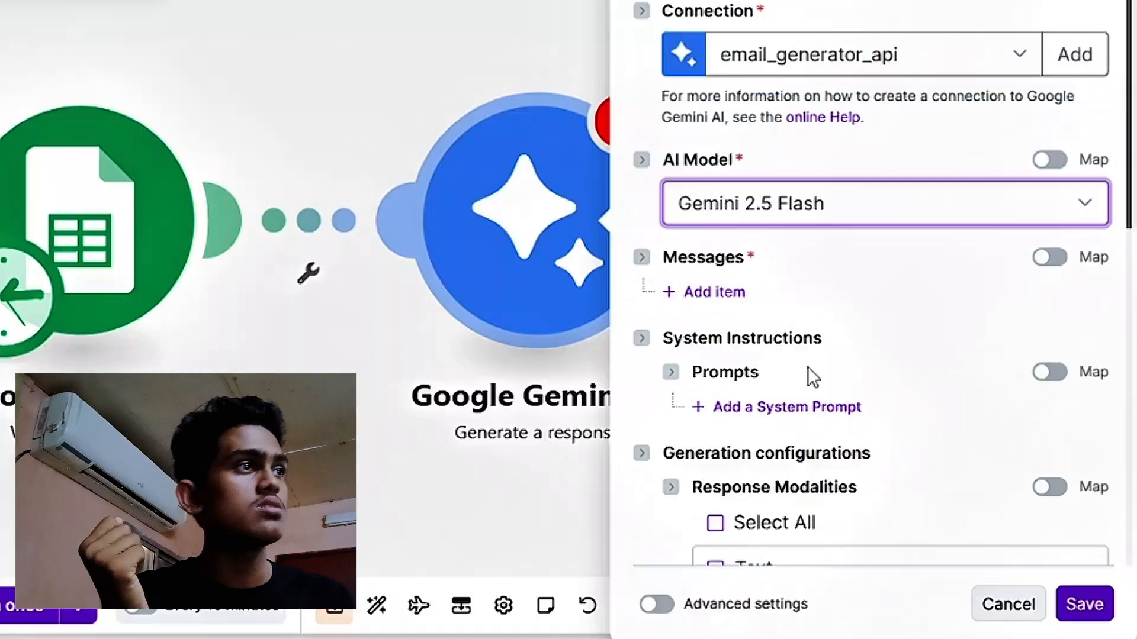
scroll(826, 330, down, 2)
click(718, 176)
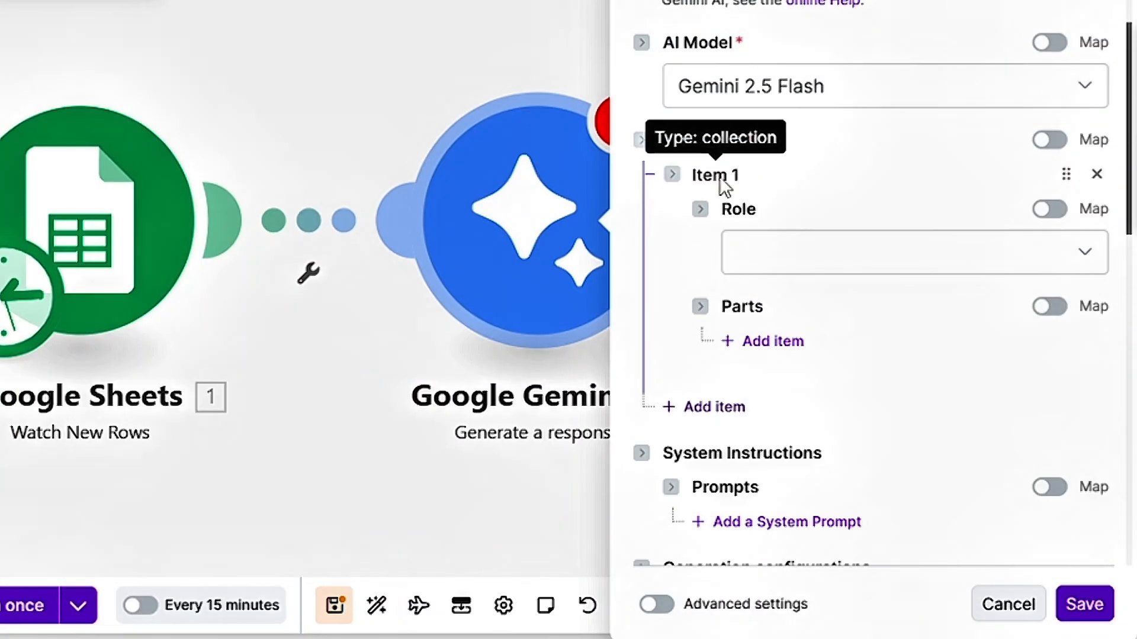
click(783, 267)
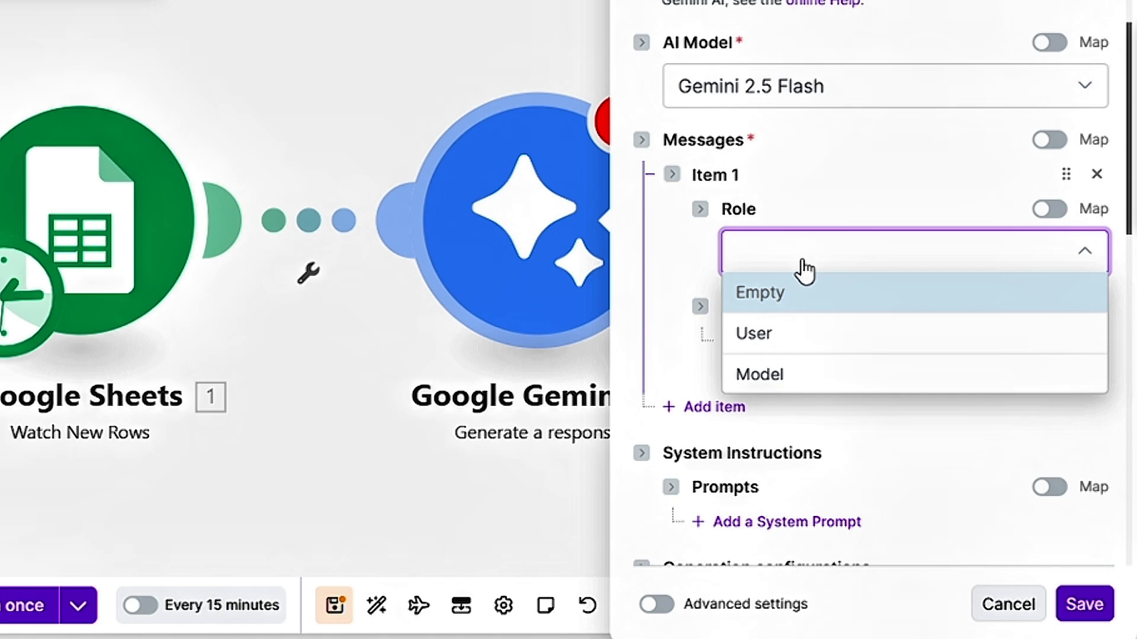
click(796, 334)
scroll(772, 251, down, 2)
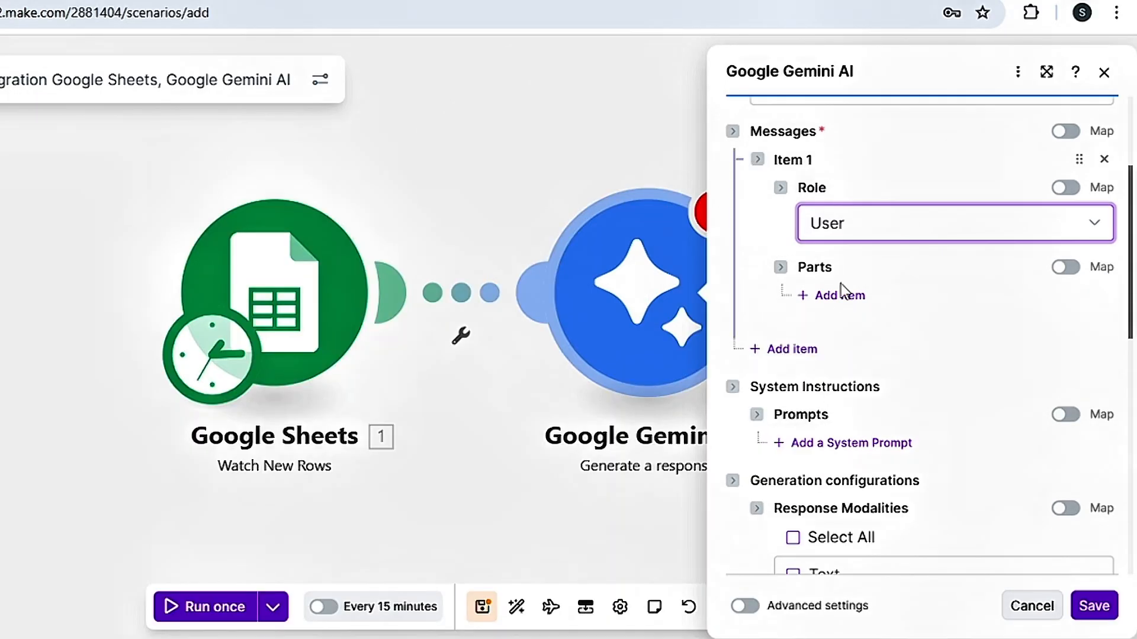
- Add a part item to the user message and an empty system prompt under System Instructions
click(843, 296)
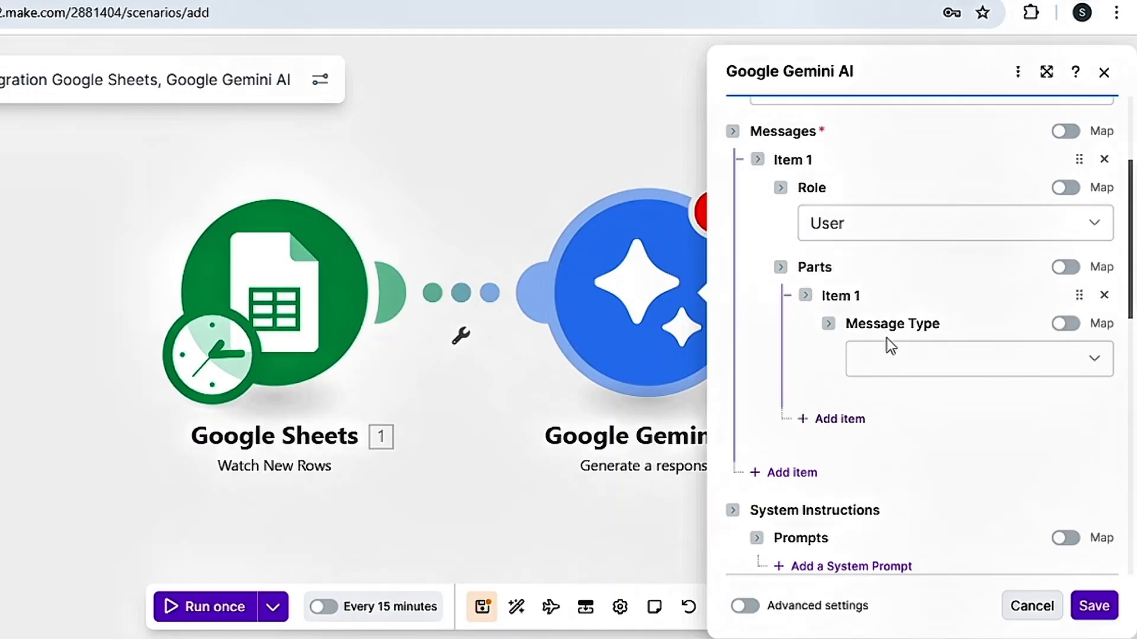
scroll(886, 343, down, 4)
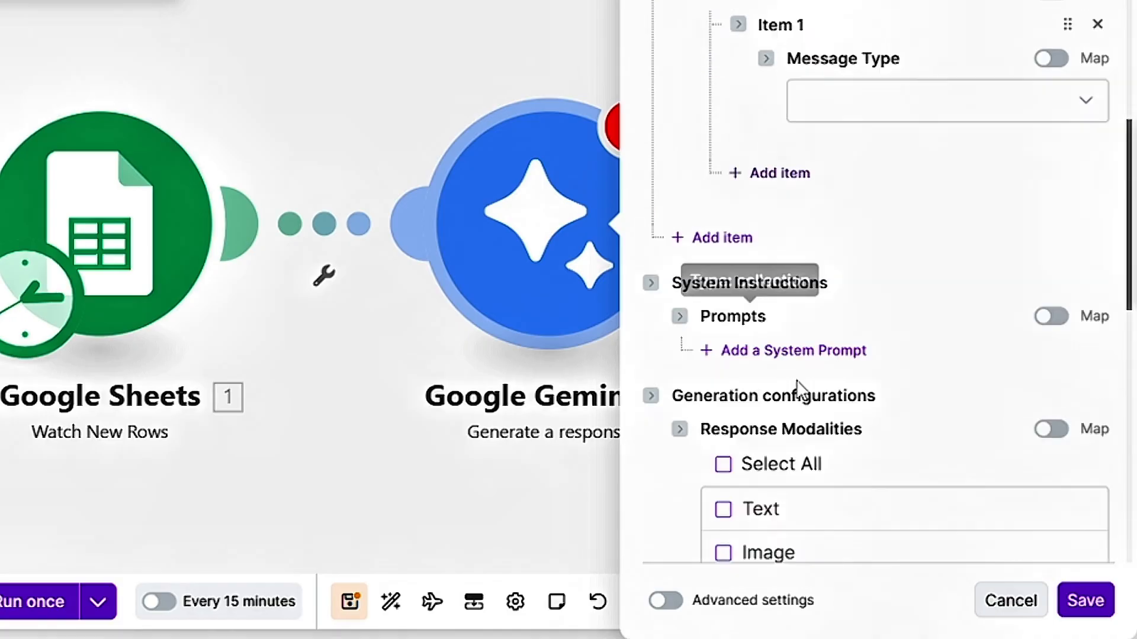
click(708, 325)
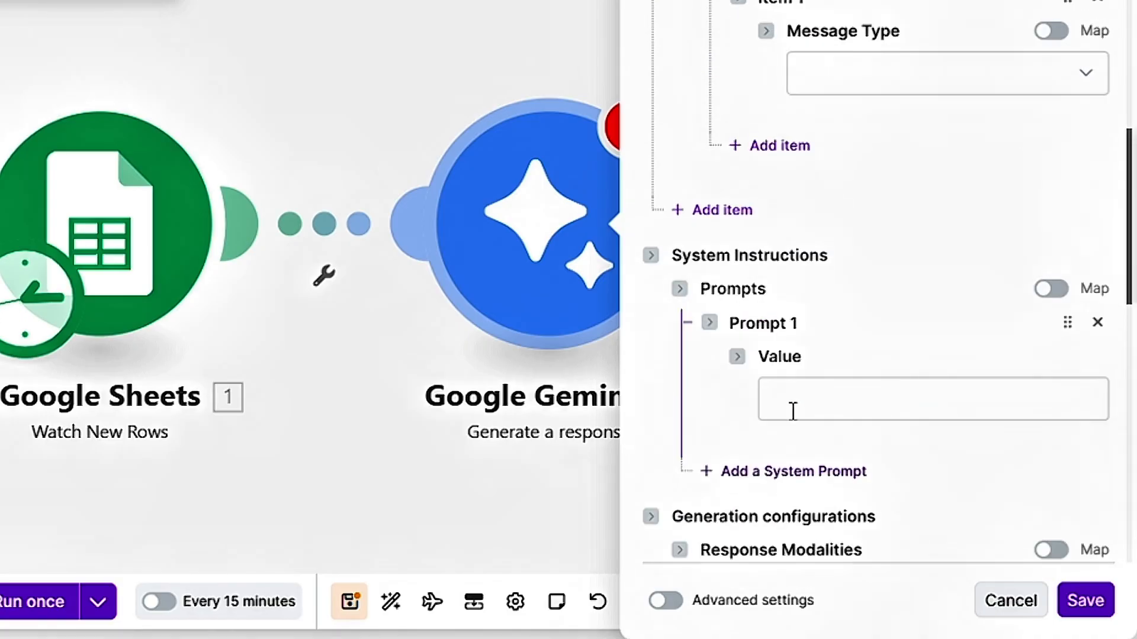
scroll(815, 345, down, 2)
scroll(845, 451, up, 5)
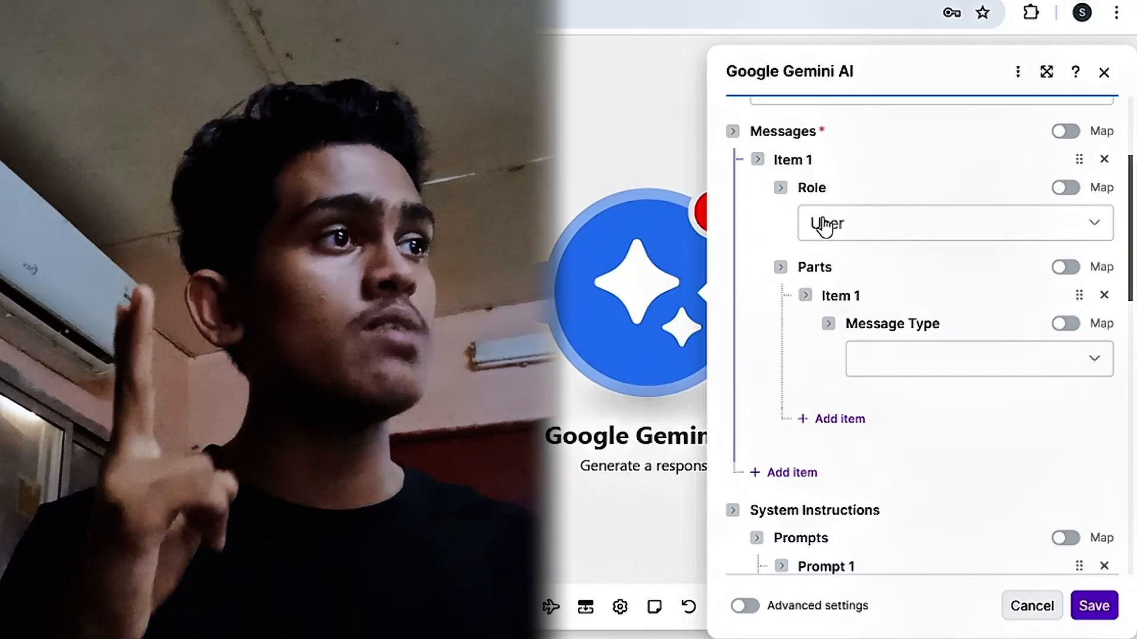
scroll(827, 244, down, 2)
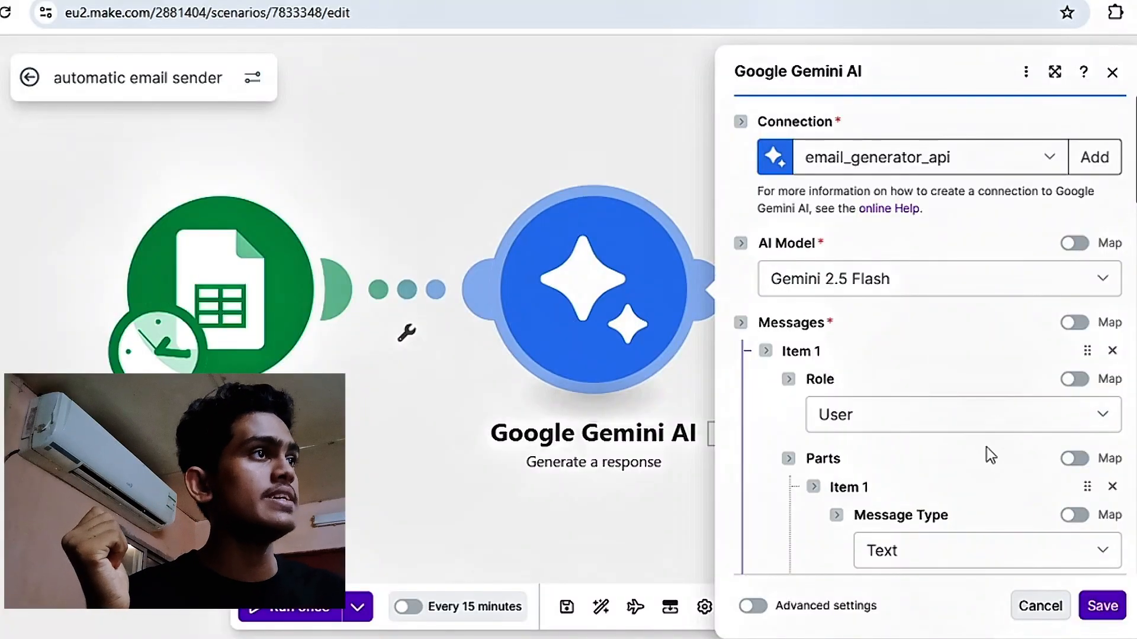
- Review the Gemini module's system prompt and user message text in the automatic email sender scenario
scroll(990, 456, down, 10)
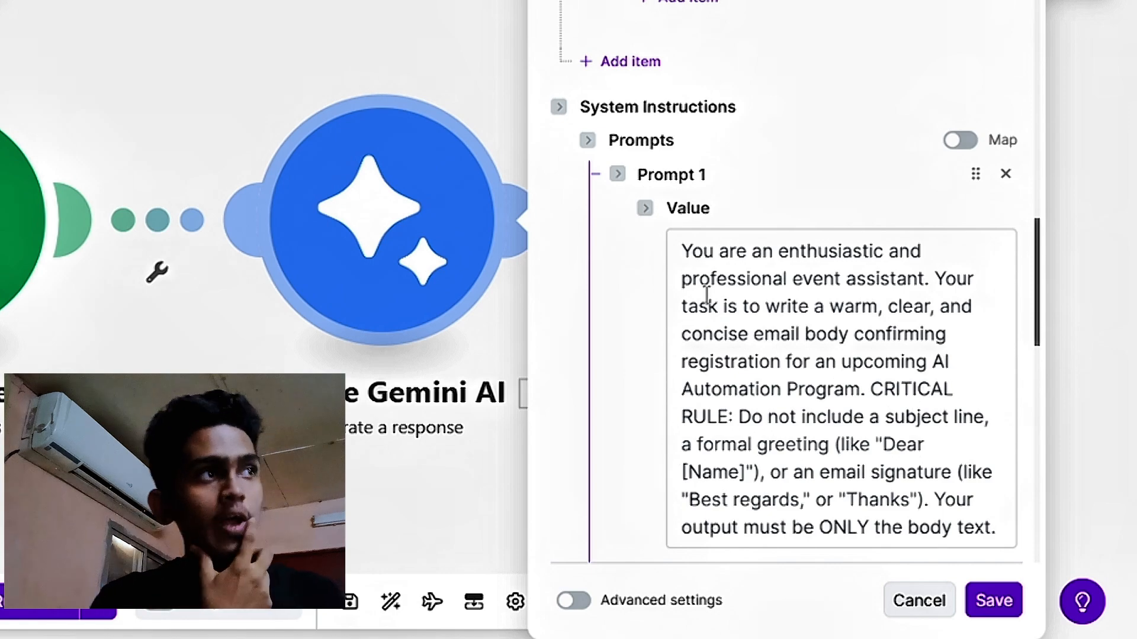
scroll(707, 295, down, 2)
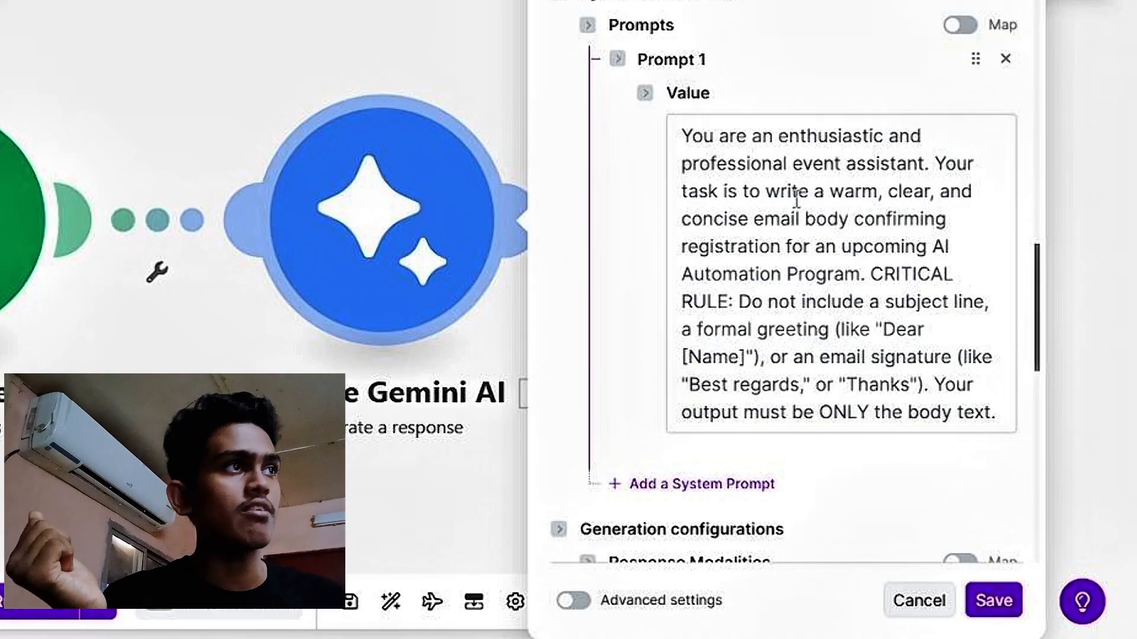
scroll(956, 567, up, 10)
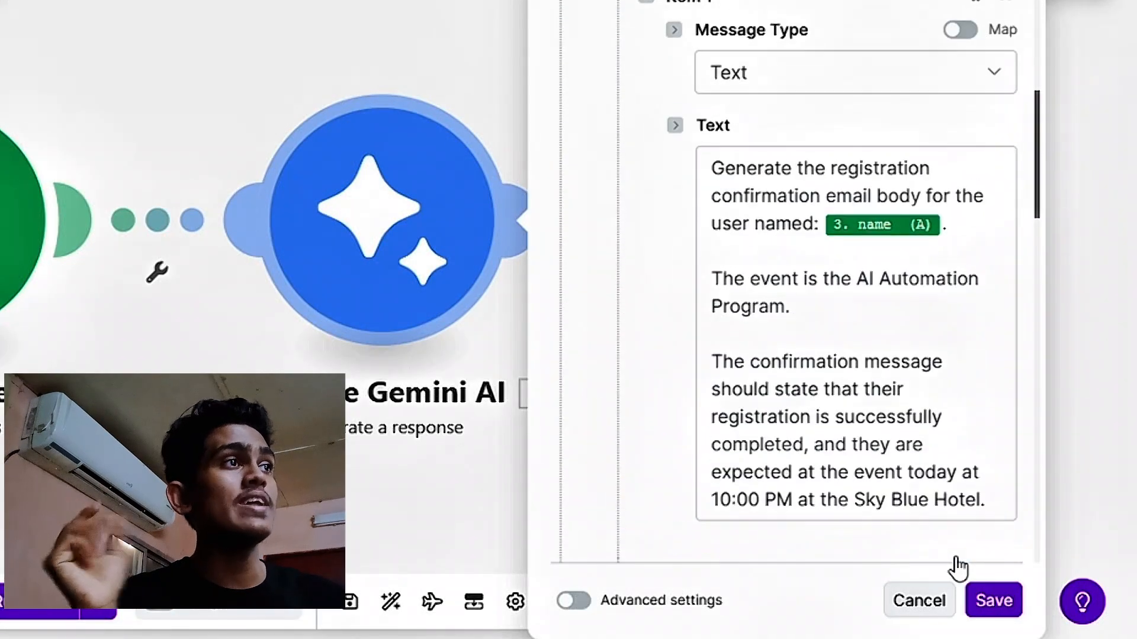
scroll(832, 338, up, 3)
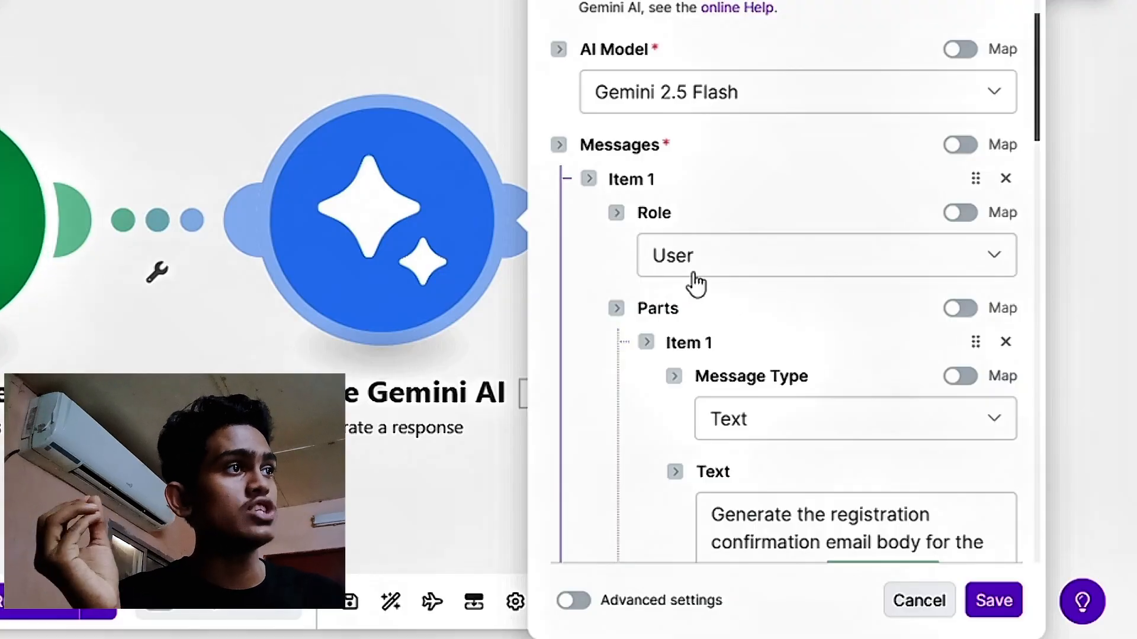
- Replace the name token after "user named:" in the Gemini message text with the Google Sheets name (A) value and save the module
scroll(696, 284, down, 2)
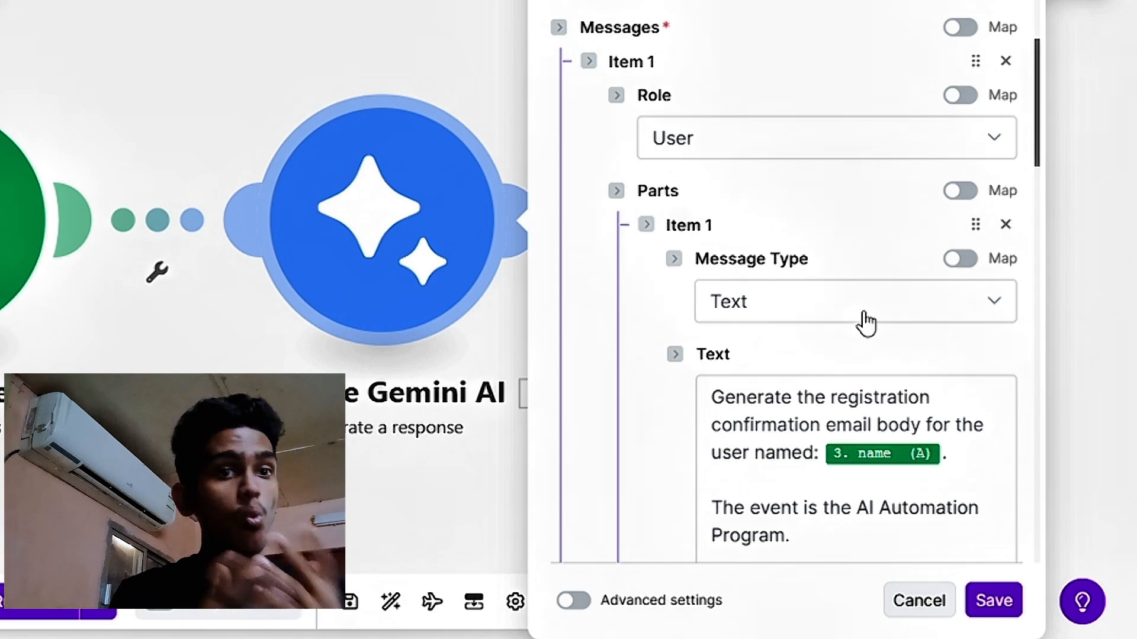
scroll(789, 322, down, 2)
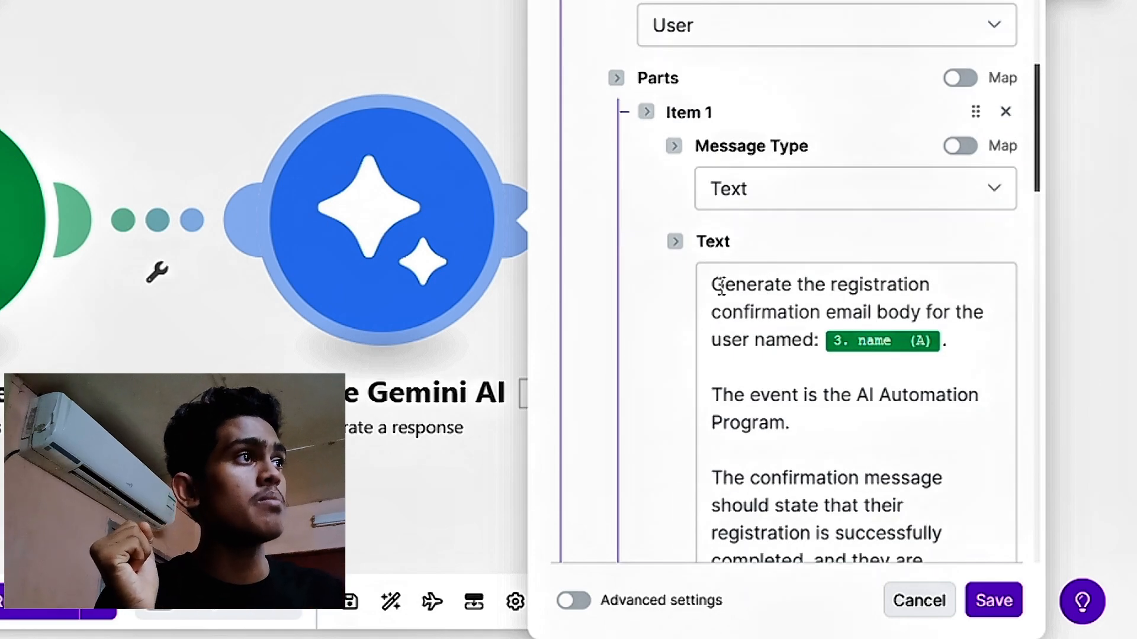
scroll(720, 288, down, 4)
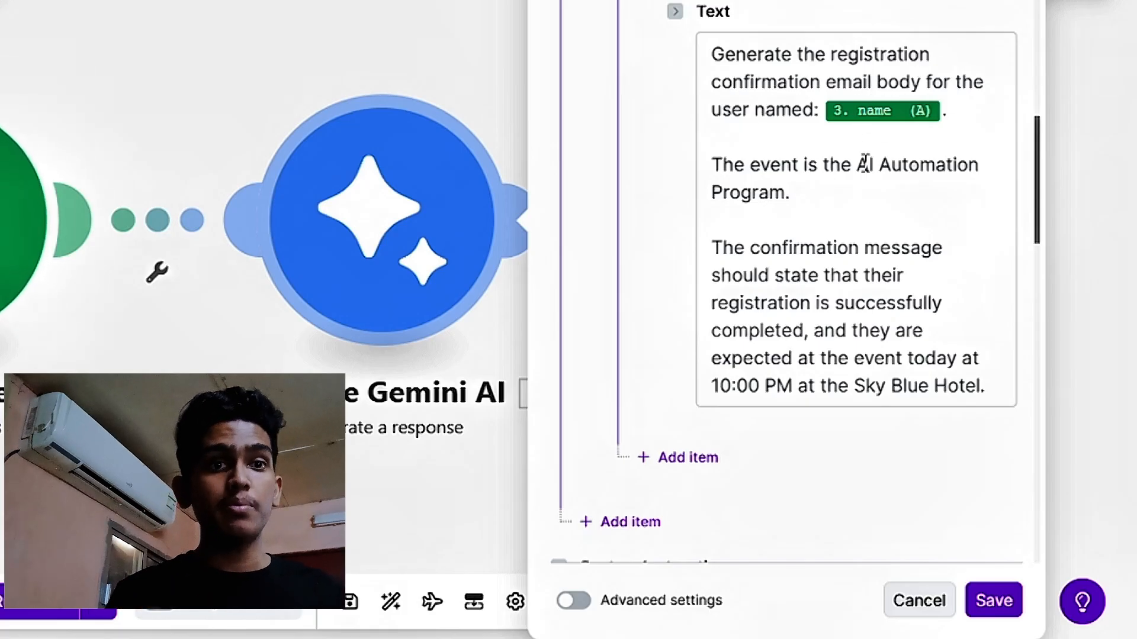
mouse_move(895, 119)
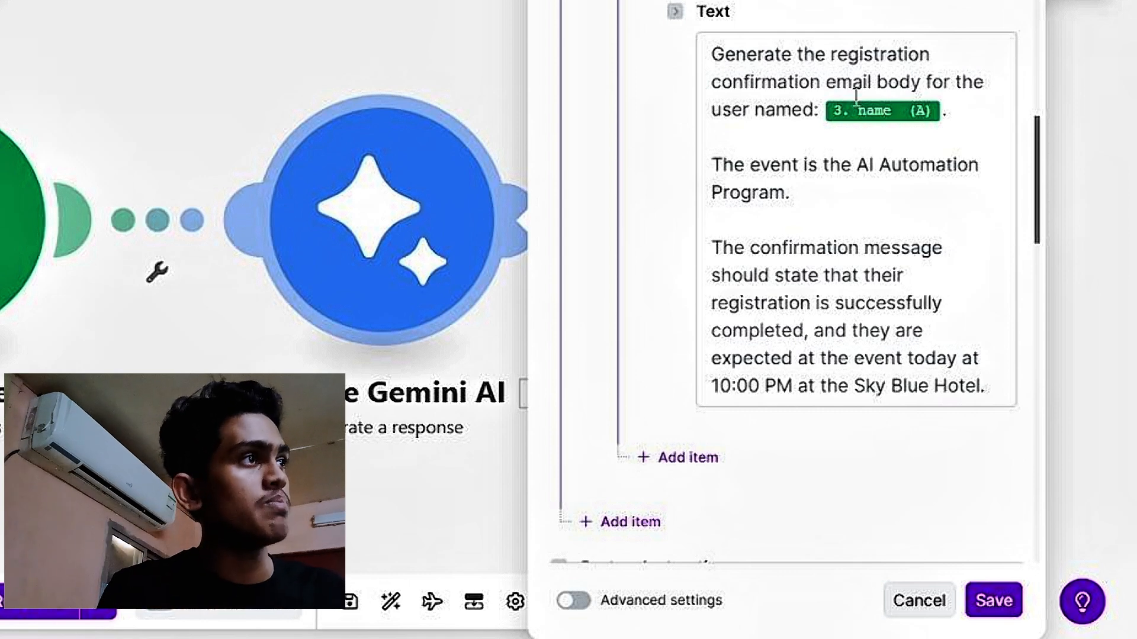
click(907, 112)
key(BackSpace)
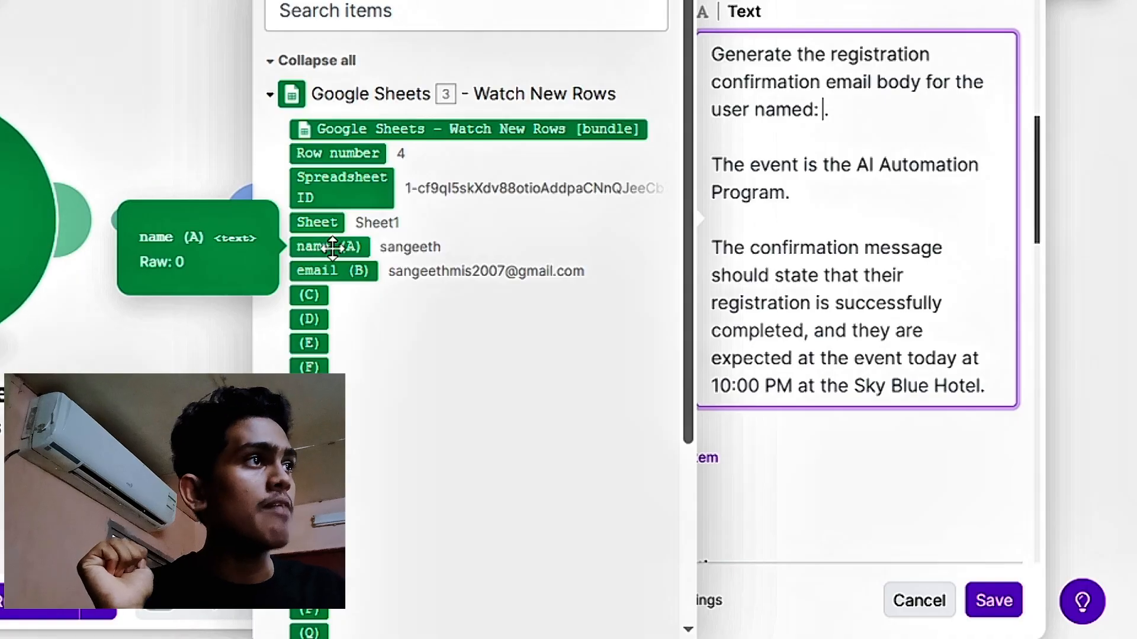
drag(333, 247, 825, 114)
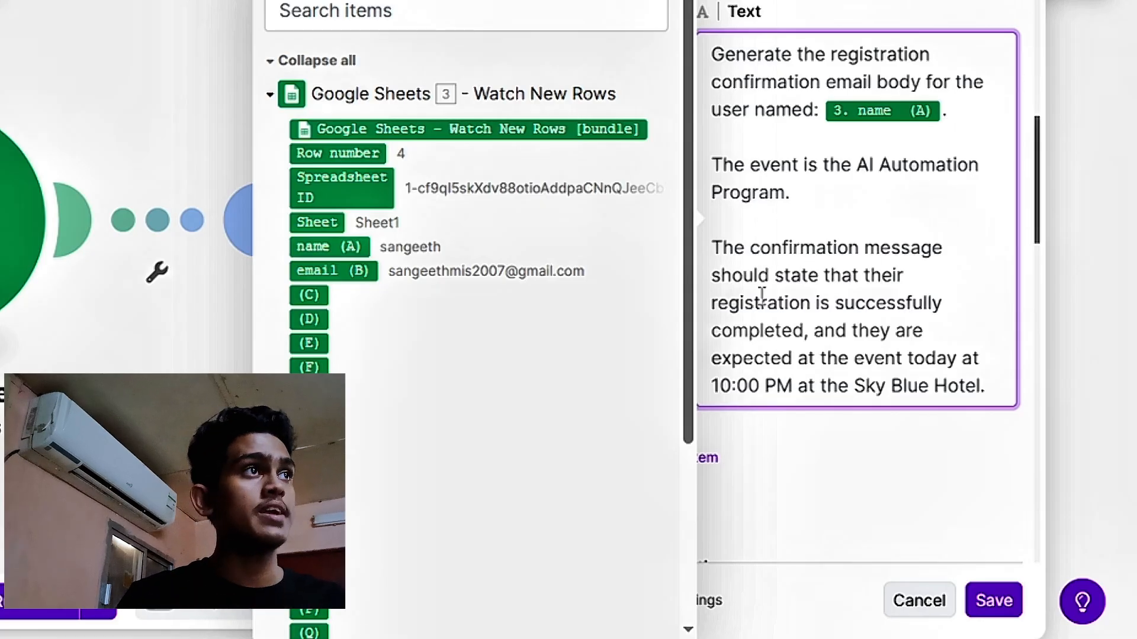
click(977, 603)
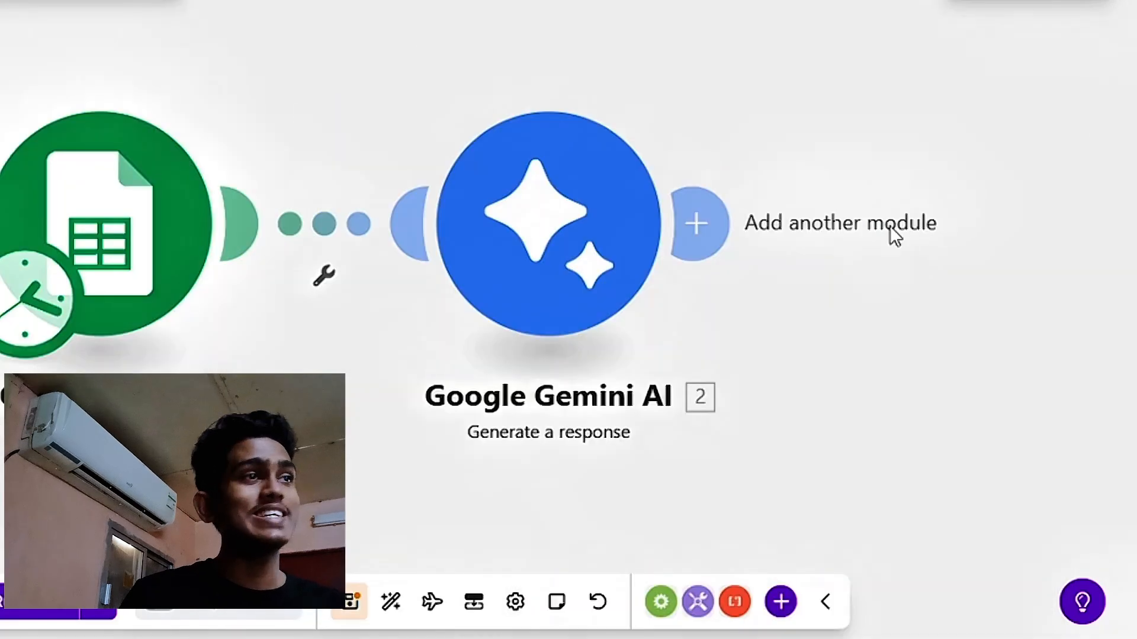
- Add a Gmail Send an email module after the Gemini module and look at its new-connection form without creating a connection
click(716, 231)
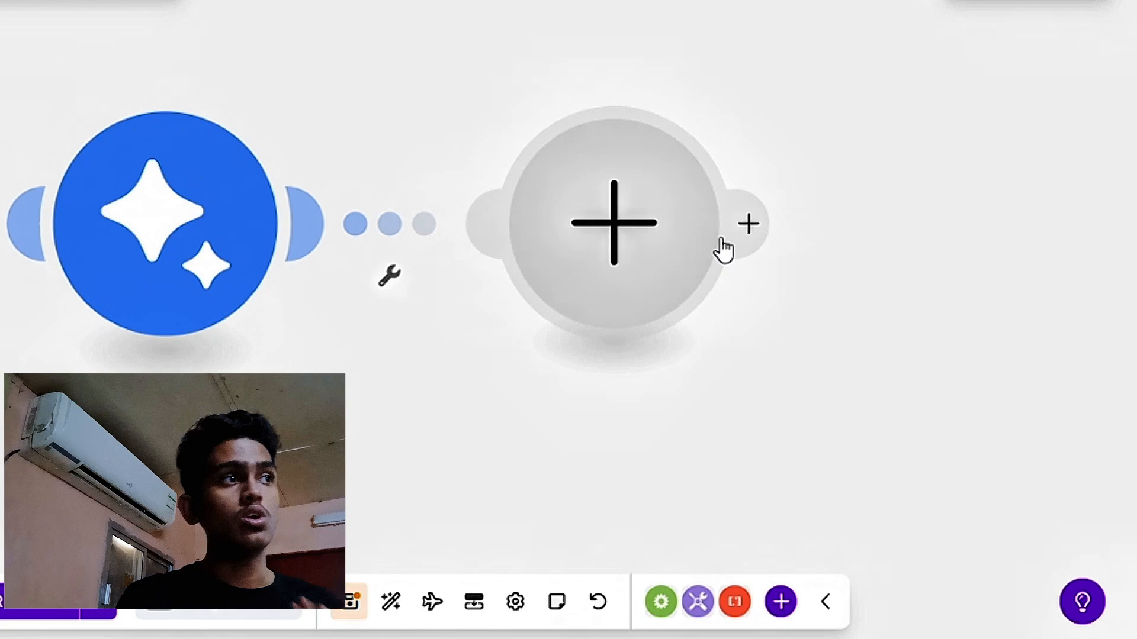
click(634, 245)
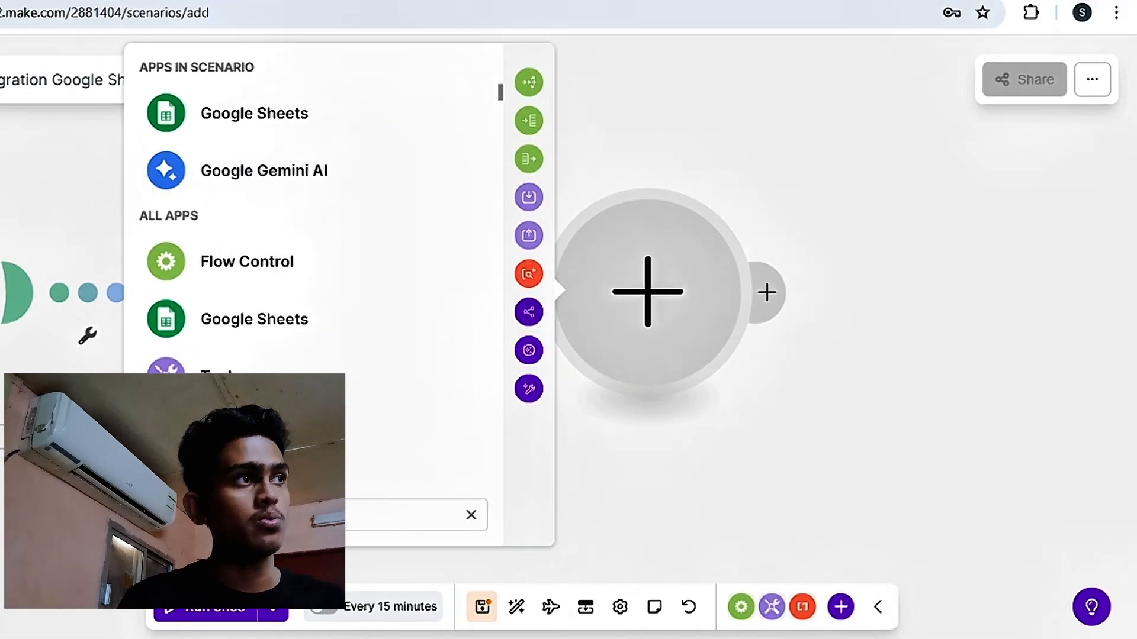
text(gmail)
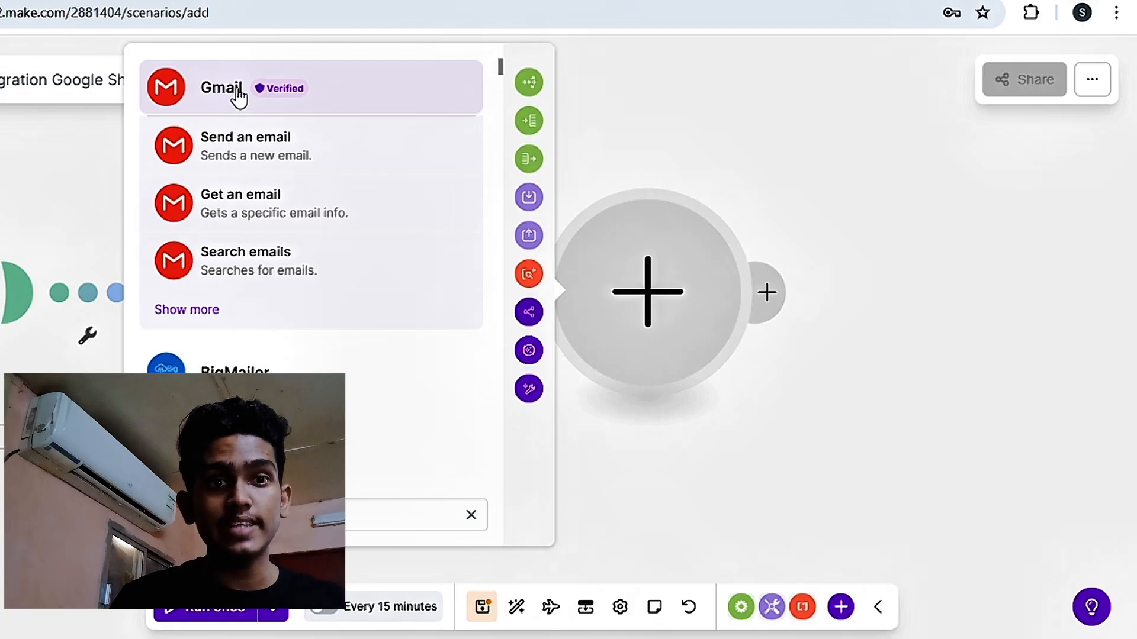
click(239, 94)
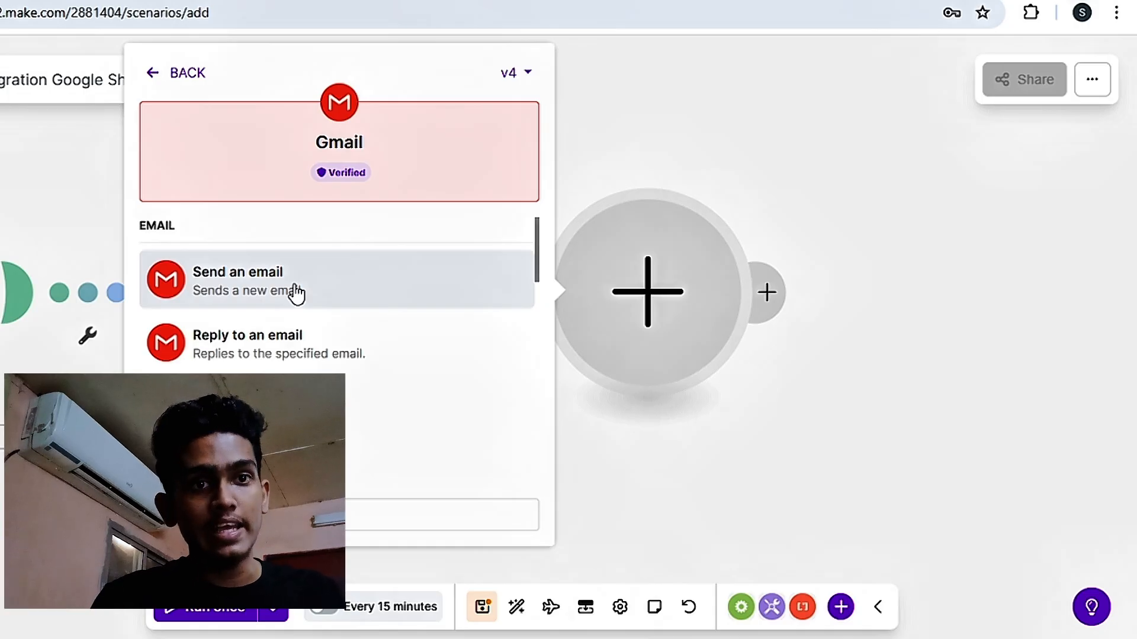
click(296, 293)
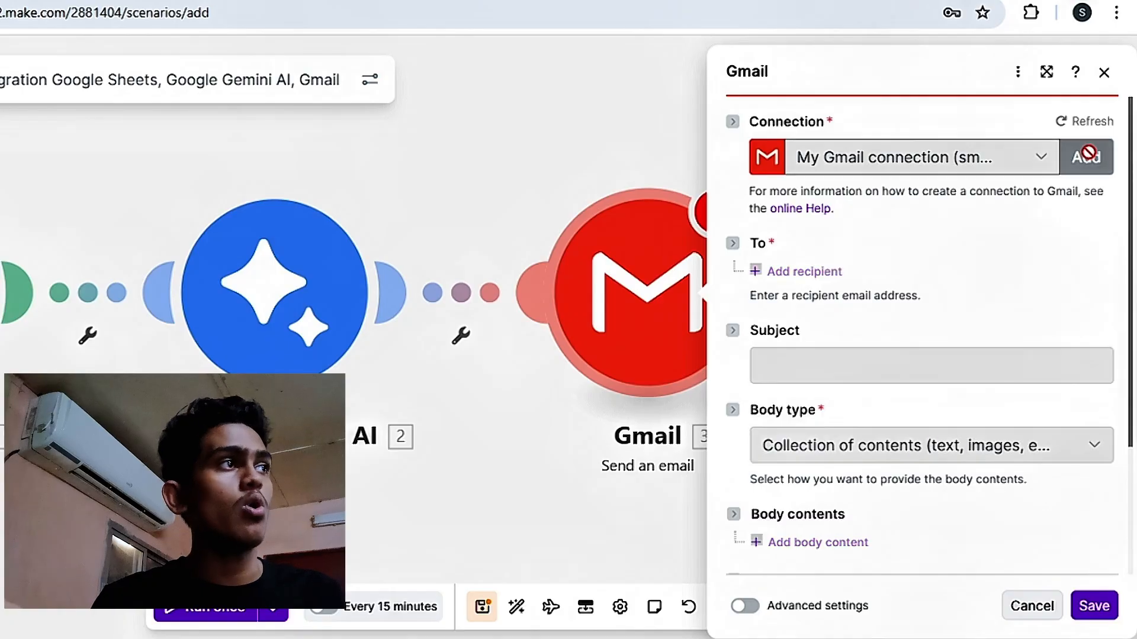
click(1087, 156)
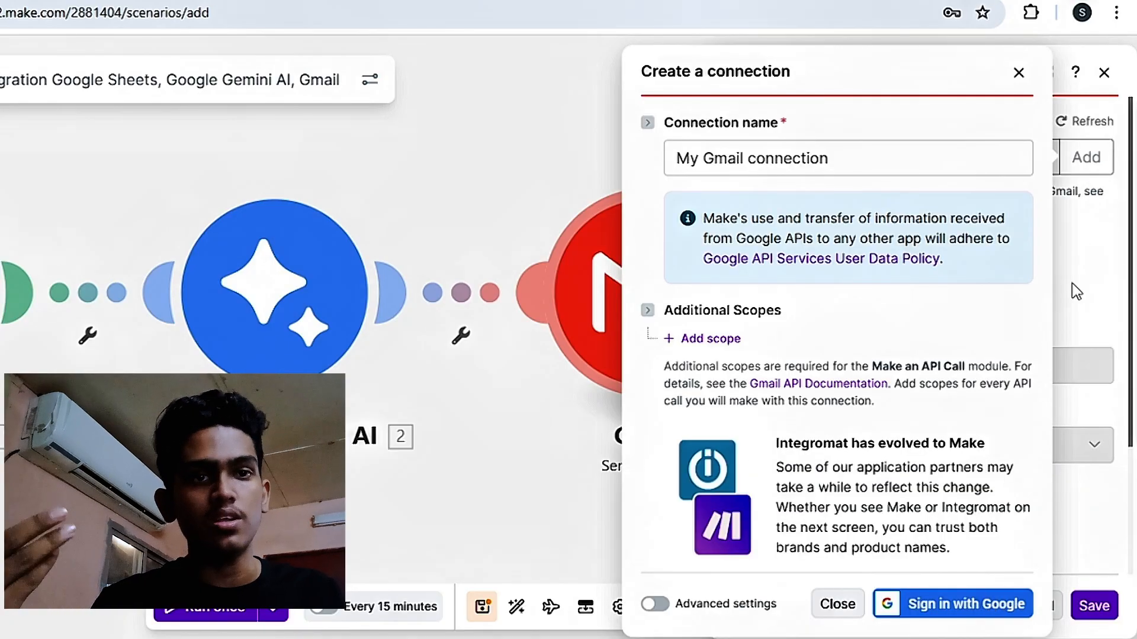
click(1017, 72)
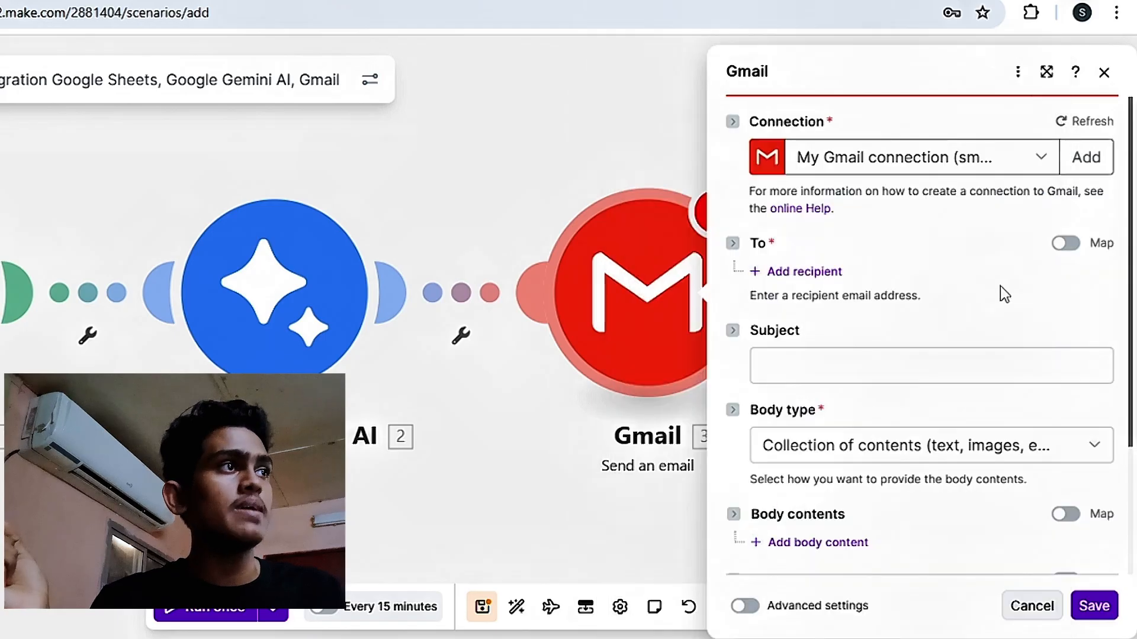
- Add one recipient to the Gmail module and map its address to the Google Sheets email (B) value
scroll(873, 353, down, 2)
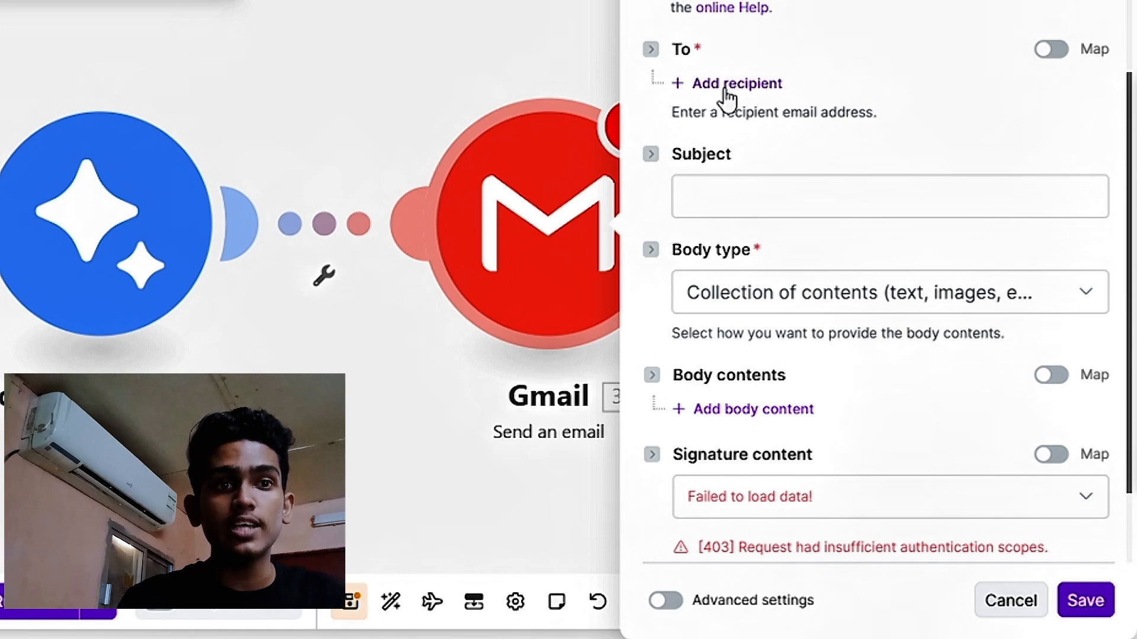
click(726, 88)
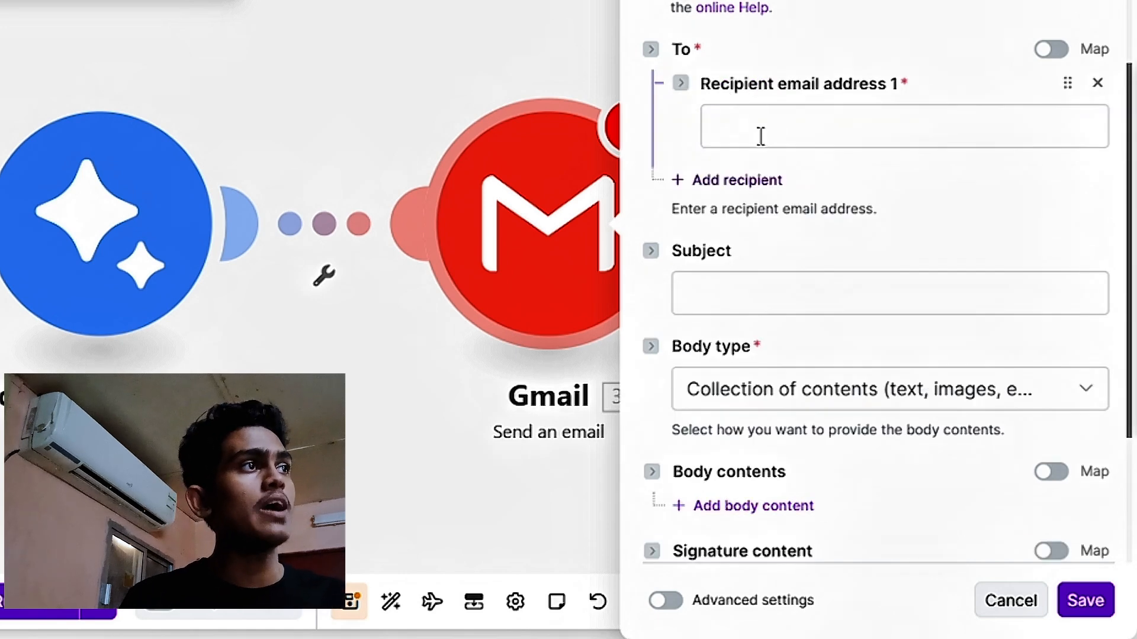
click(761, 136)
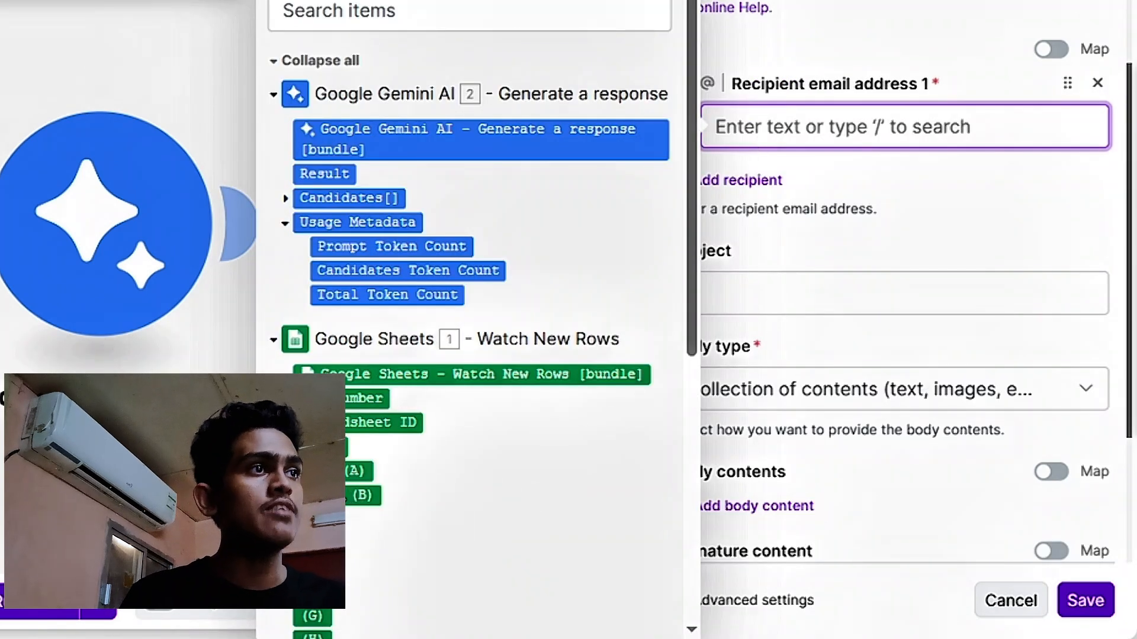
drag(362, 495, 774, 134)
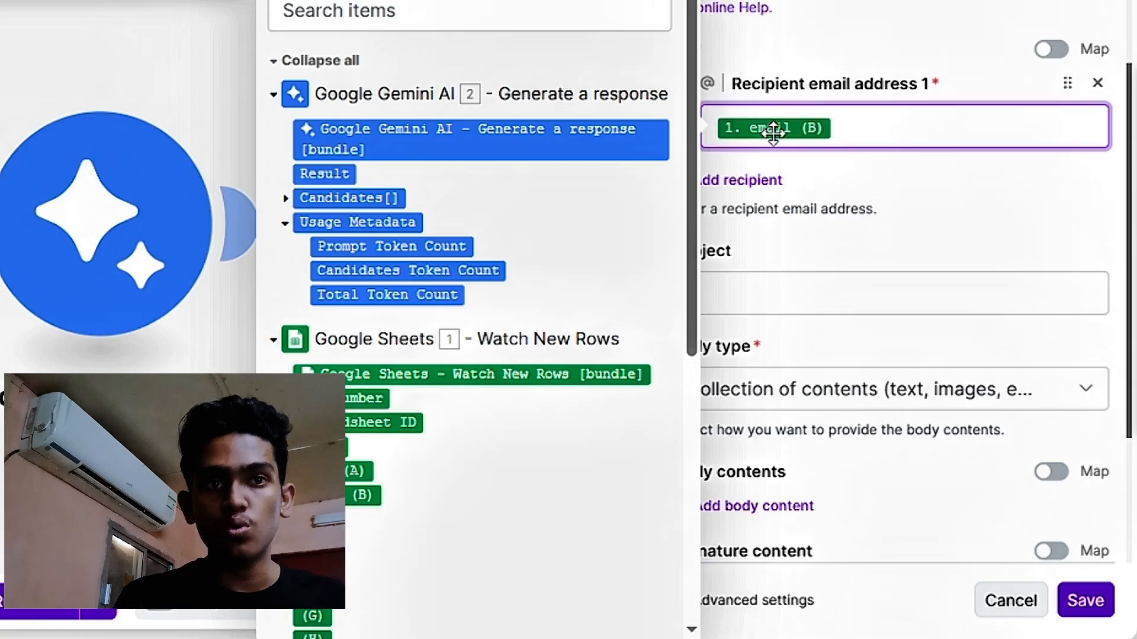
click(847, 172)
scroll(846, 171, down, 3)
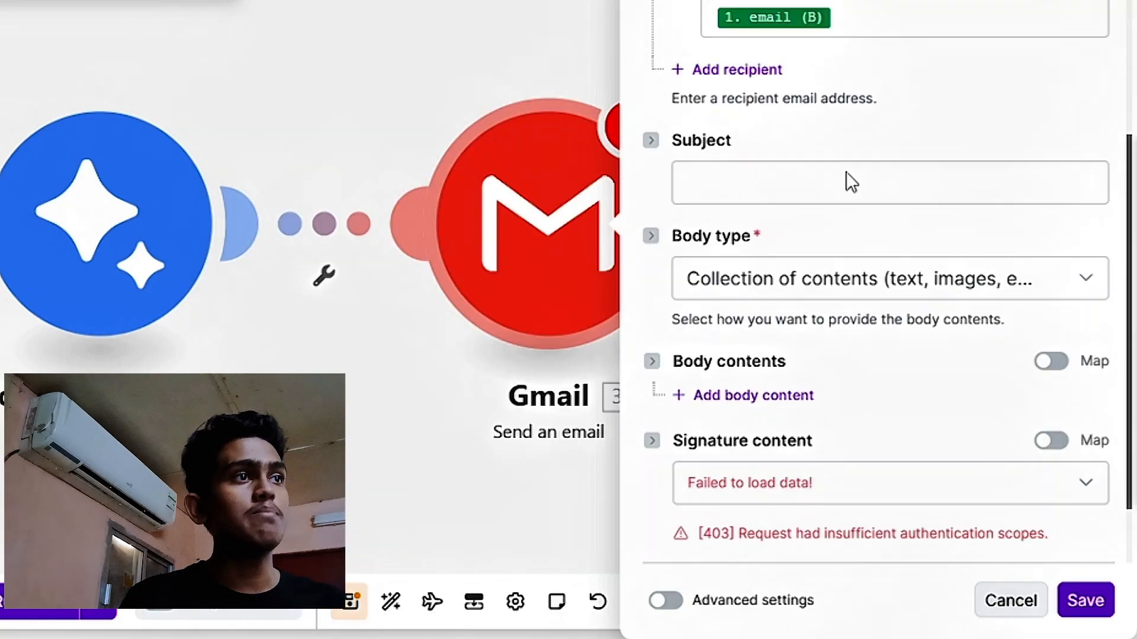
- Enter "registration completed sucessfully" as the email subject
scroll(773, 205, up, 2)
click(771, 207)
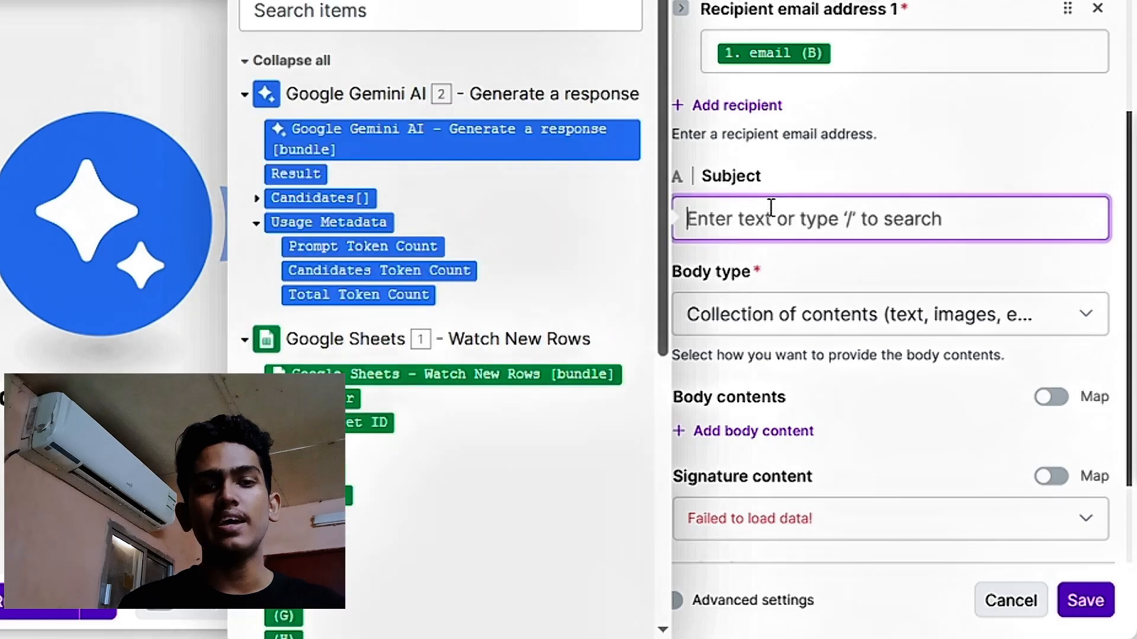
text(regis)
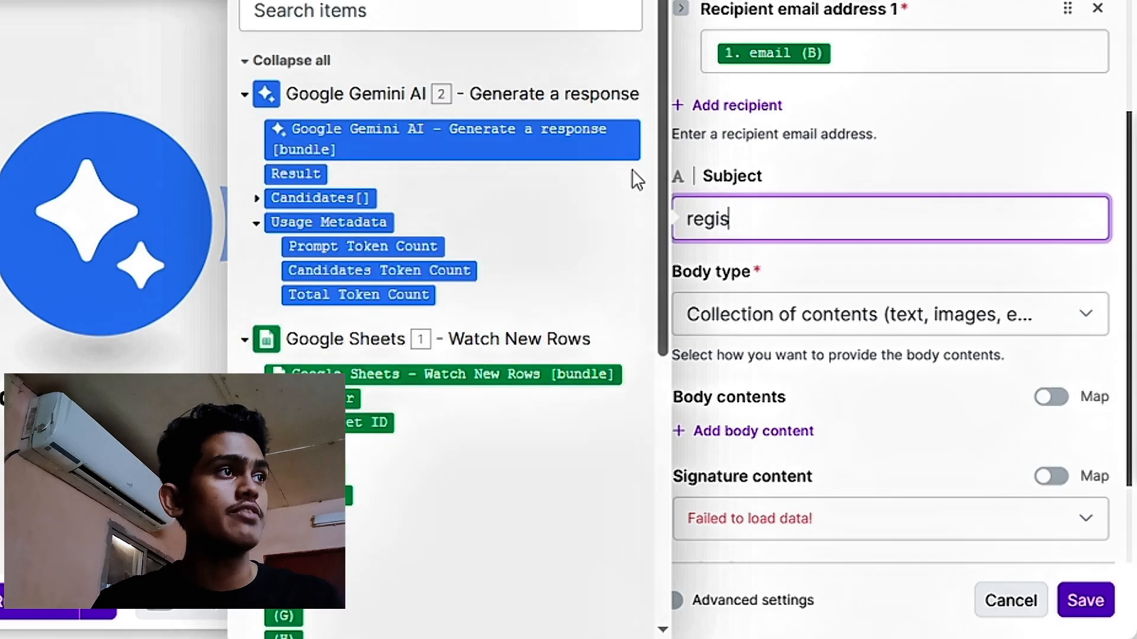
text(tration com)
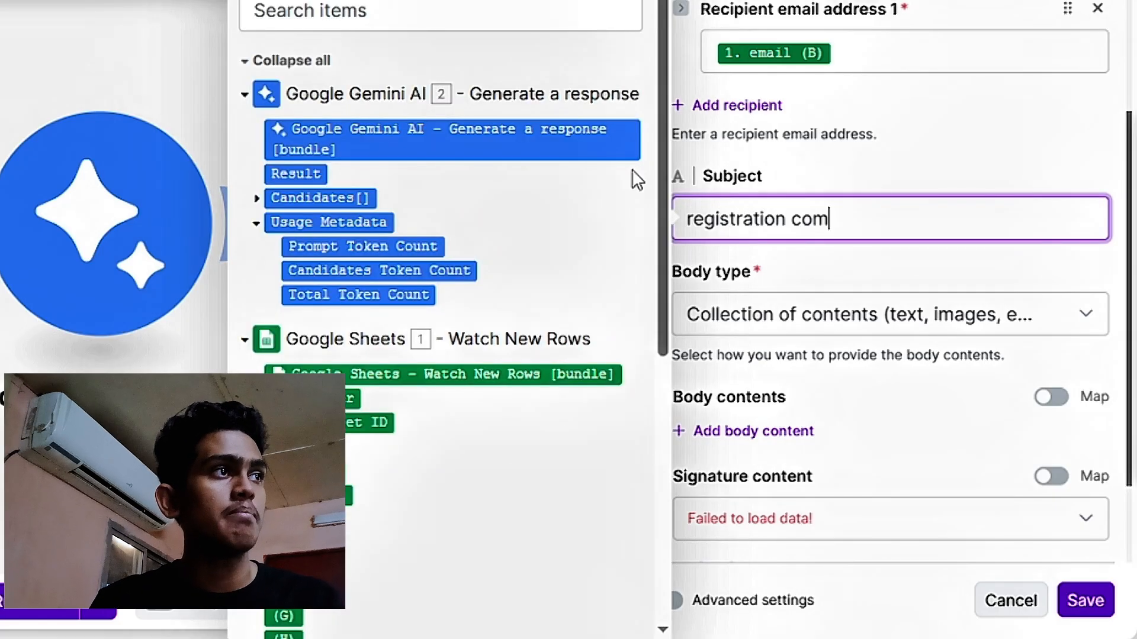
text(pleted succe)
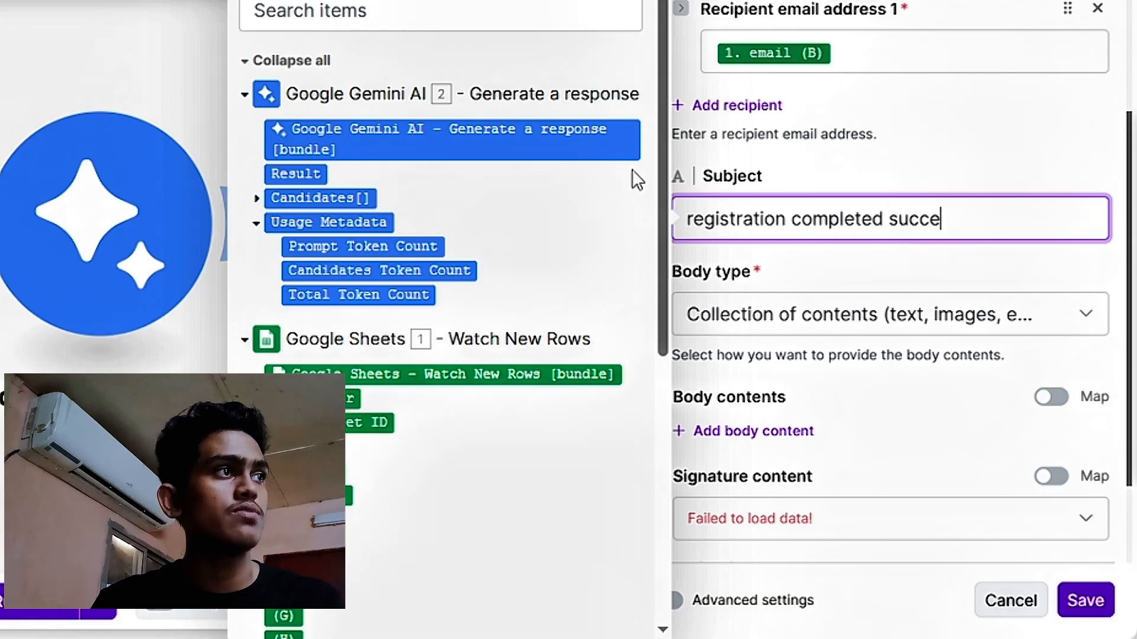
key(BackSpace)
key(BackSpace)
key(BackSpace)
text(ssfully)
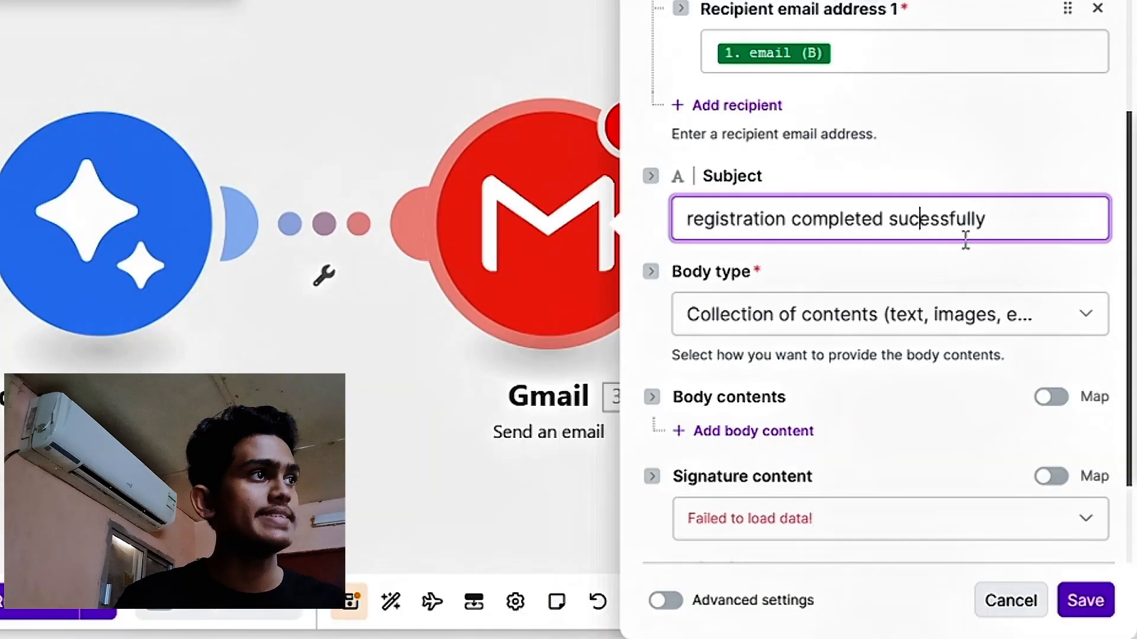
text(c)
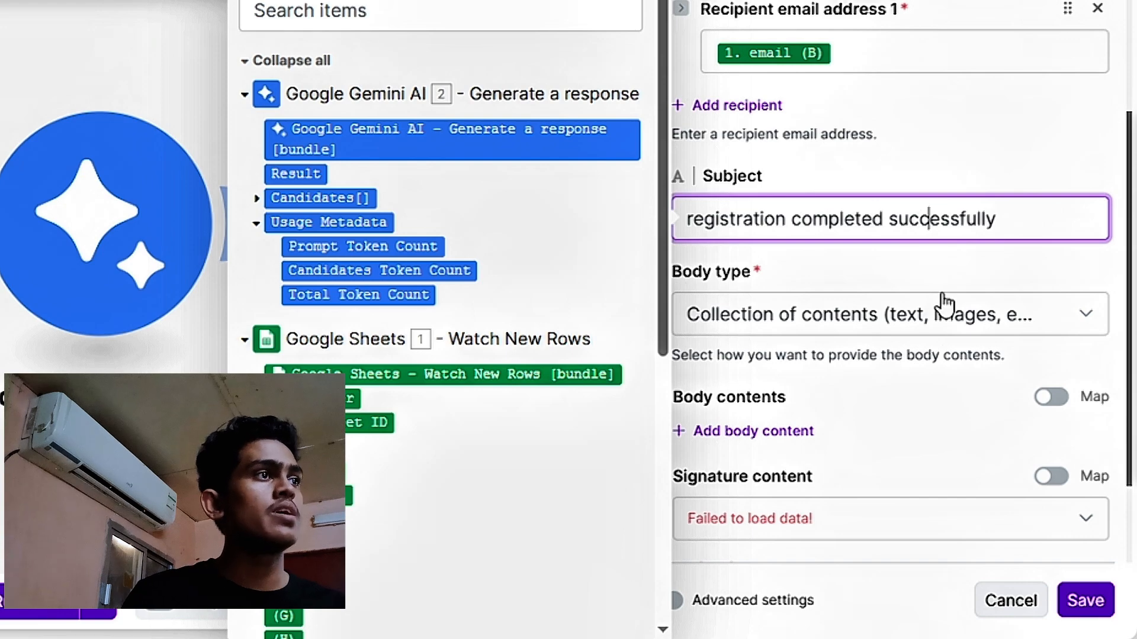
key(BackSpace)
click(894, 404)
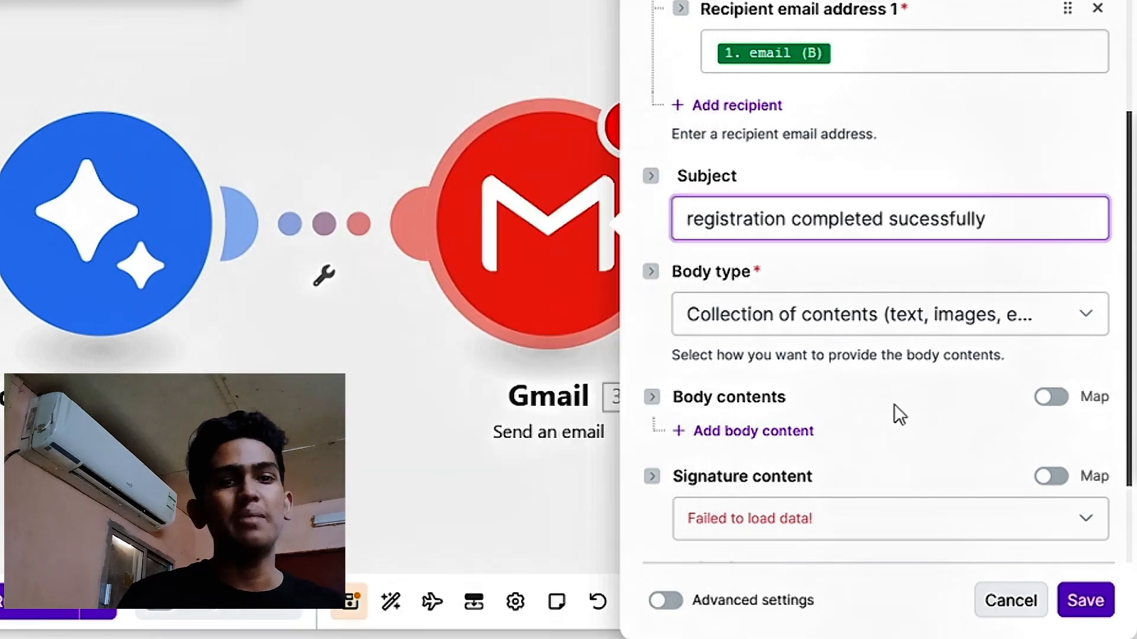
- Set the body type to Raw HTML and paste the template with the "hai" greeting, Sky Blue Hotel line and "The AI Automation Team" sign-off
scroll(851, 372, down, 2)
click(917, 211)
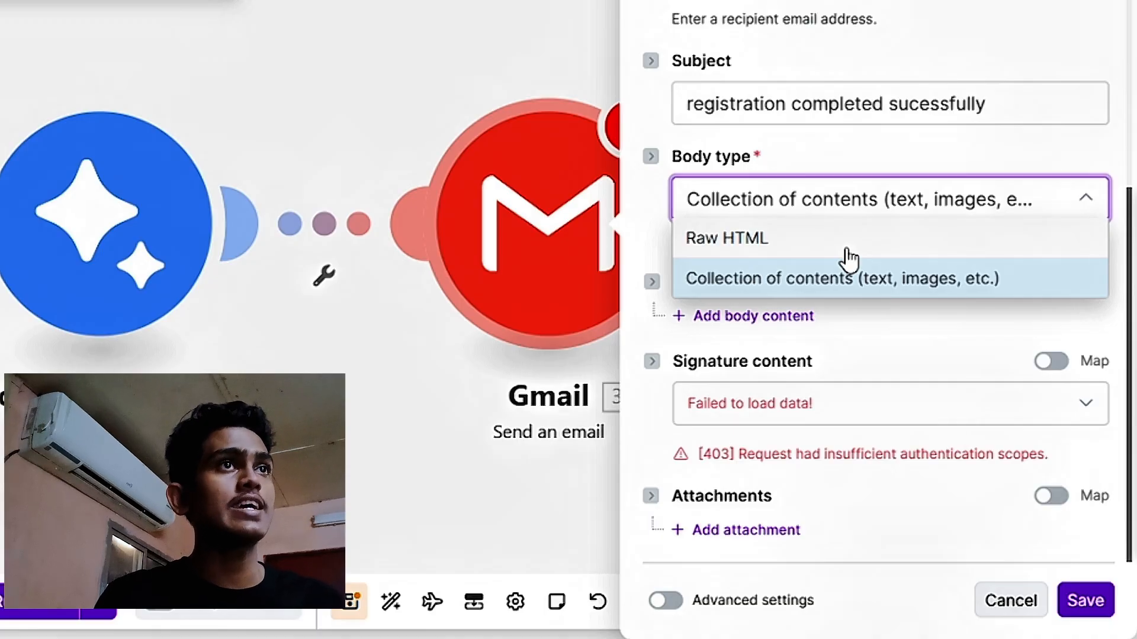
click(848, 247)
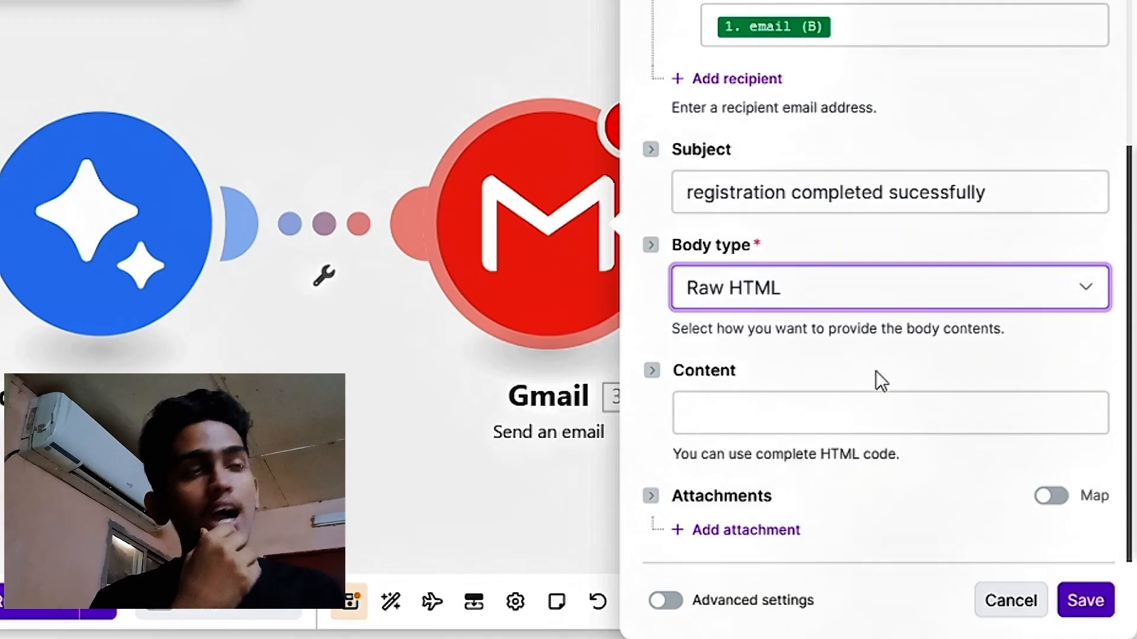
click(771, 411)
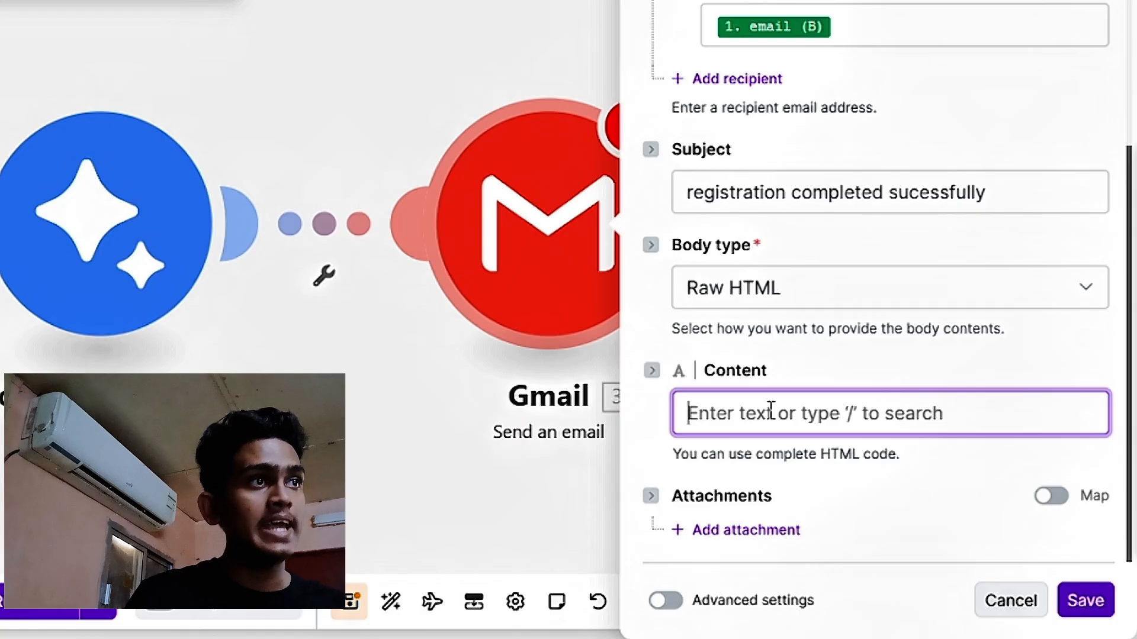
text(hai , <p>  <p> We are looking forward to seeing you at The Sky Blue Hotel! <p> Thanks,<br> The AI Automation Team)
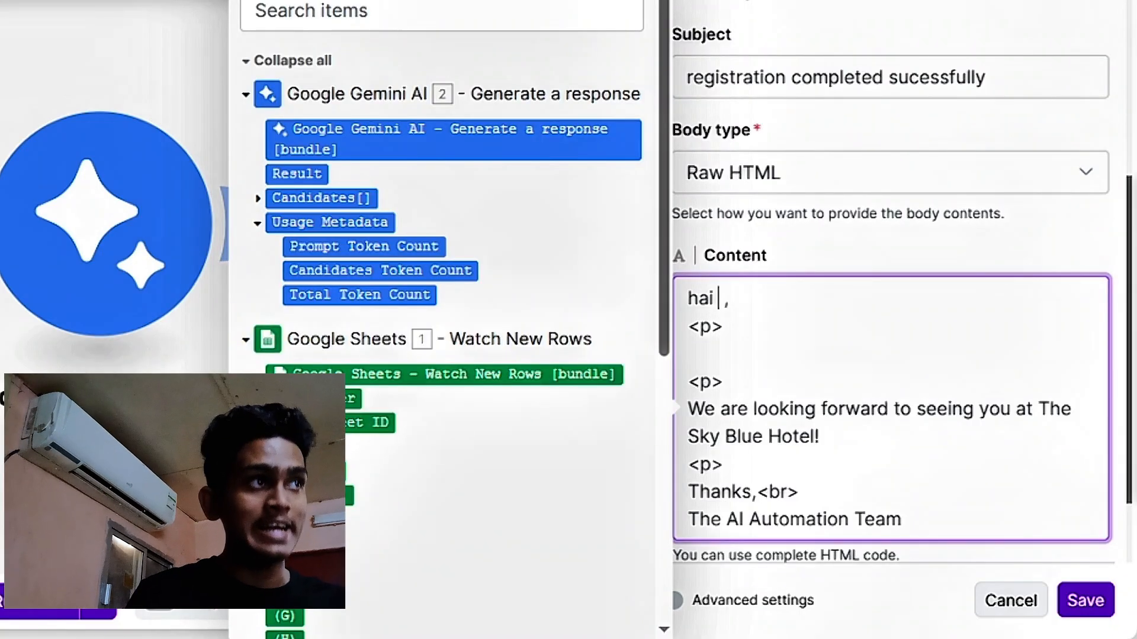
- Insert name (A) after "hai" and Gemini's Candidates Content Parts Text on the blank line after the first <p>, and save the Gmail module
drag(305, 447, 720, 303)
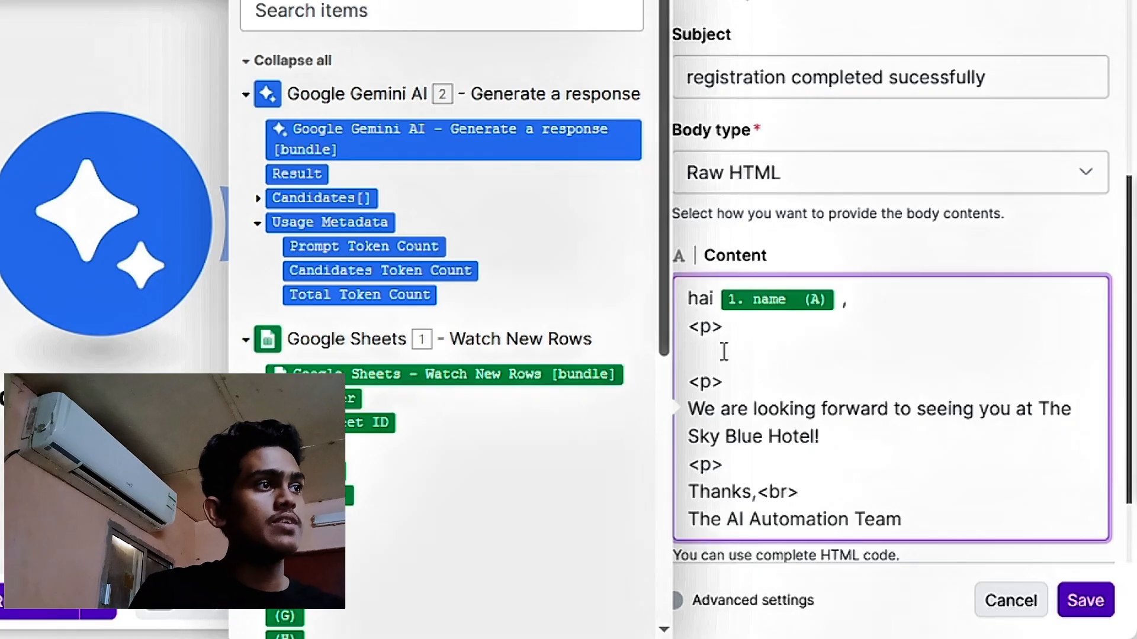
click(744, 362)
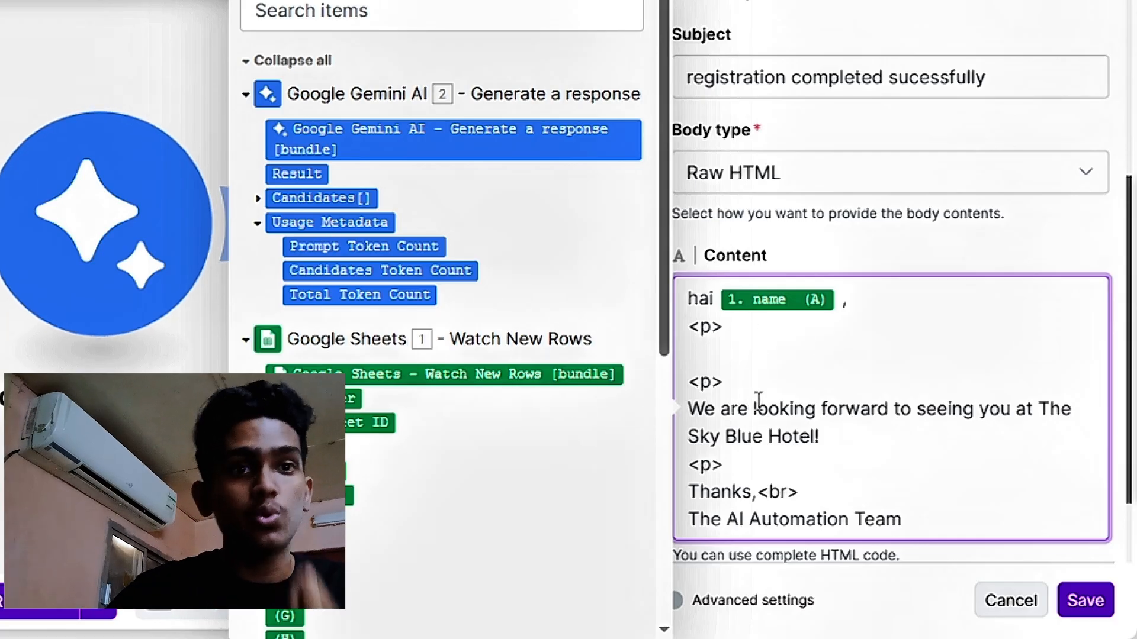
click(258, 197)
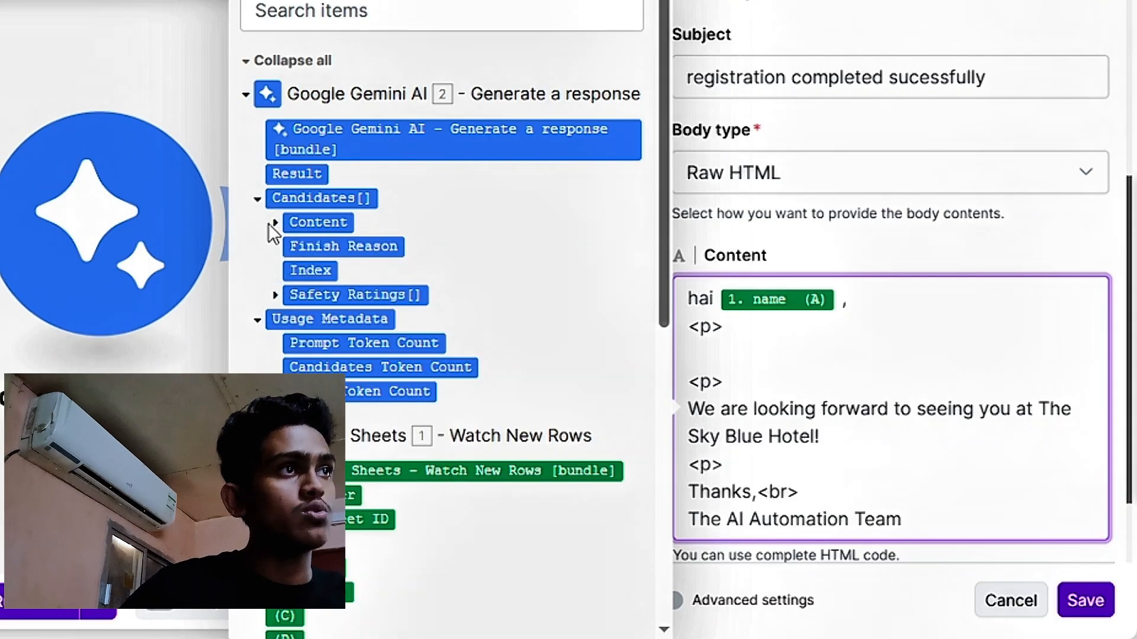
click(274, 223)
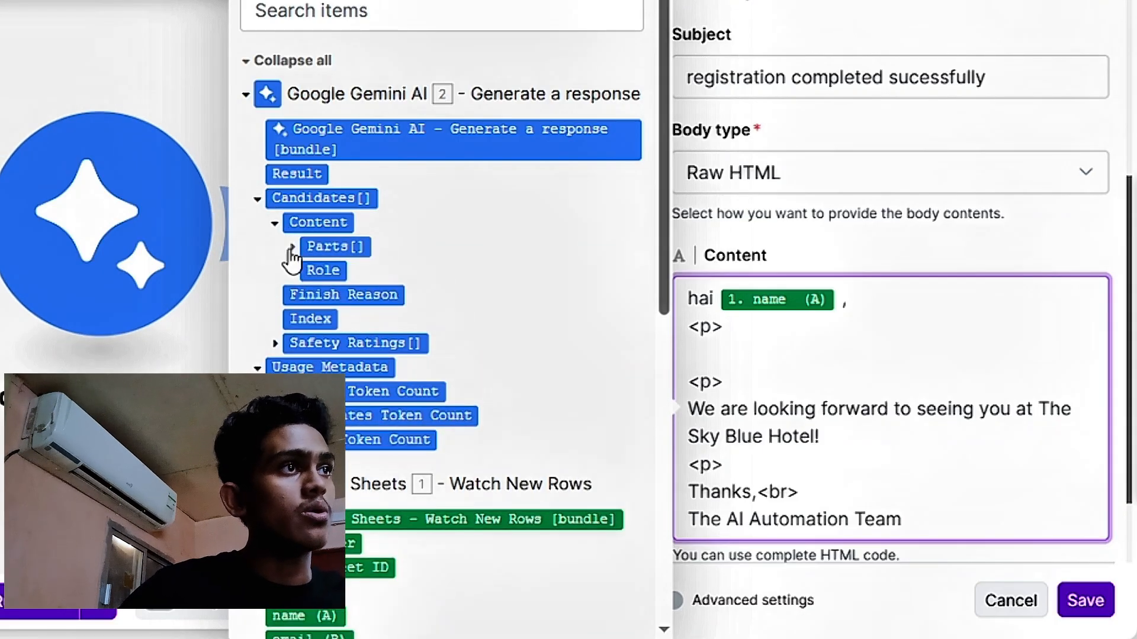
click(292, 247)
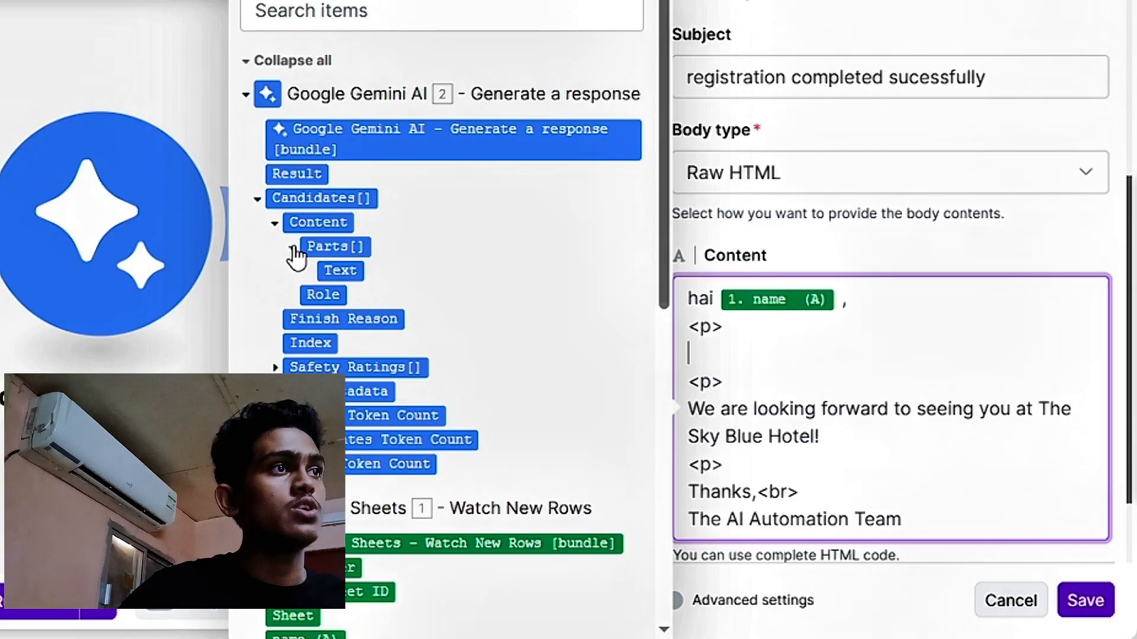
click(339, 271)
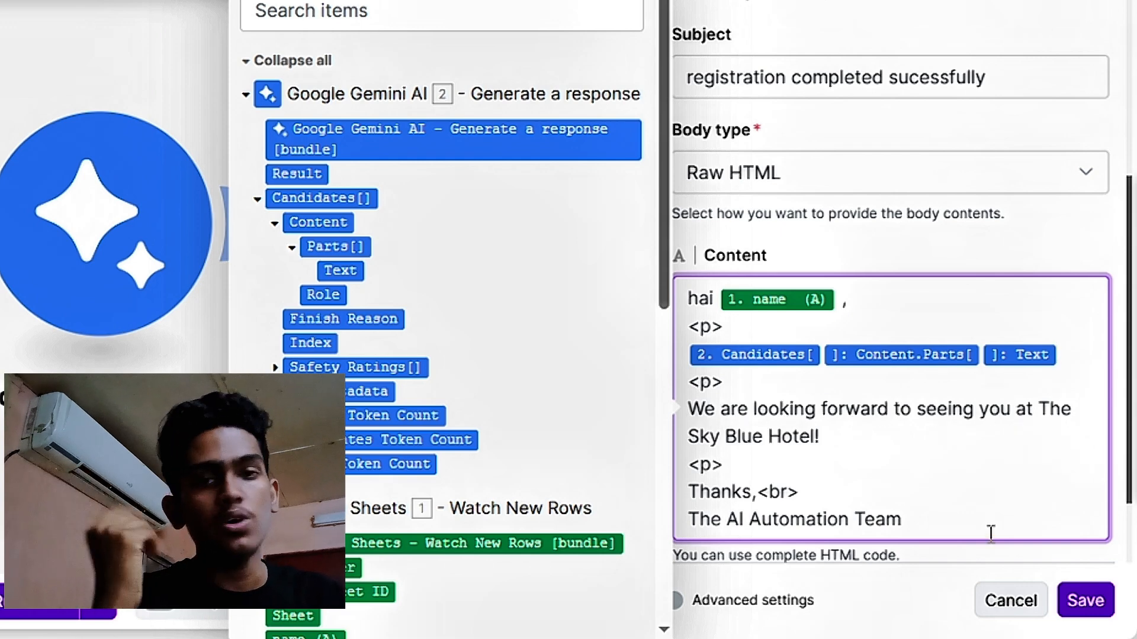
click(1082, 602)
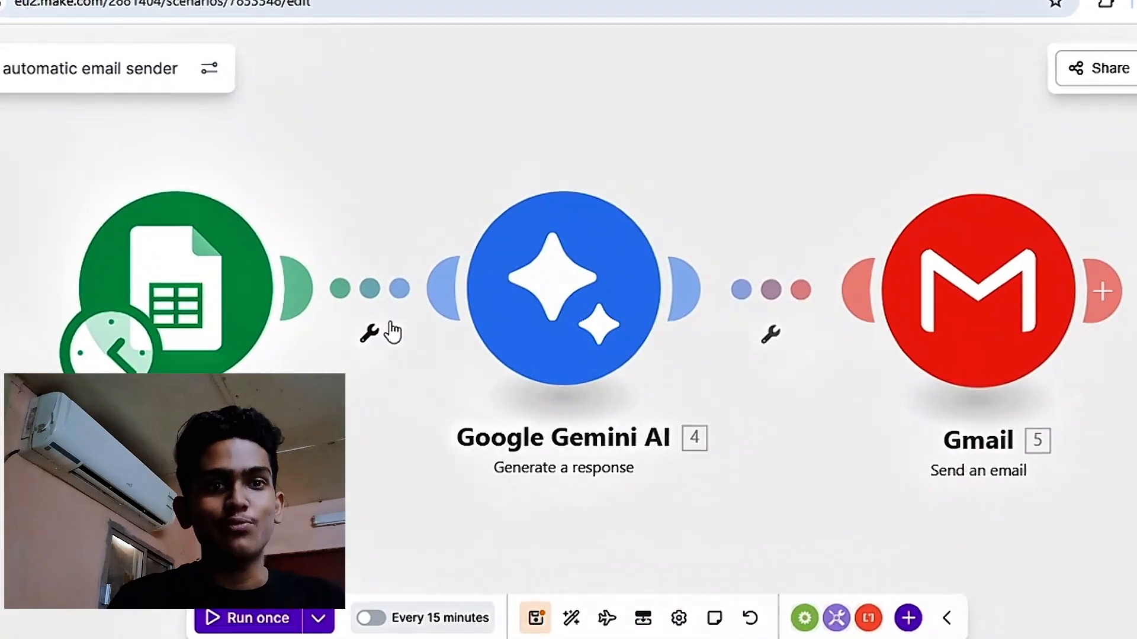